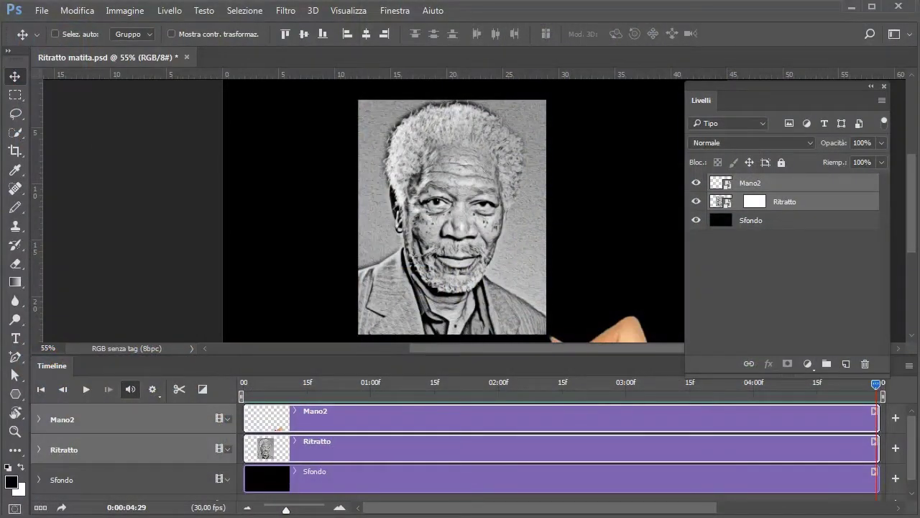
Preview the animation, then create a 1280×720 HDV/HDTV 720p document with a Nero (black) background.
left_click(86, 390)
key("ctrl+n")
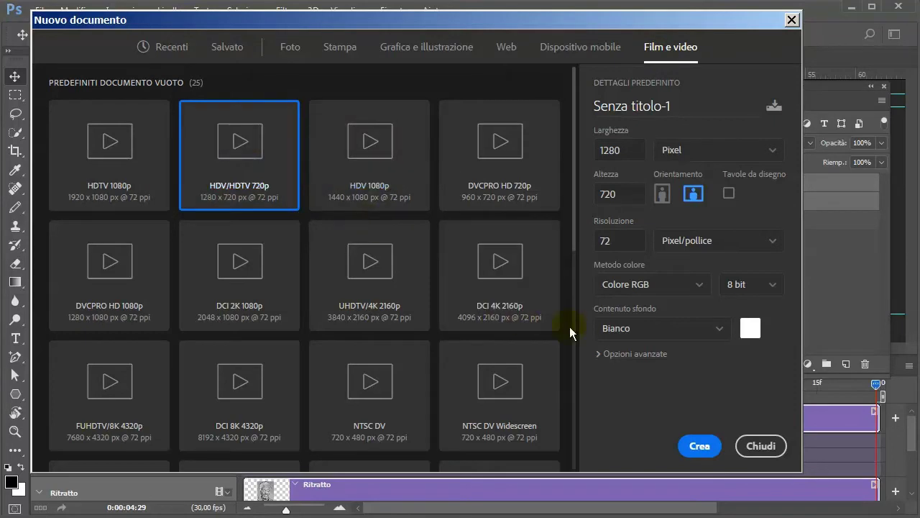
left_click(719, 329)
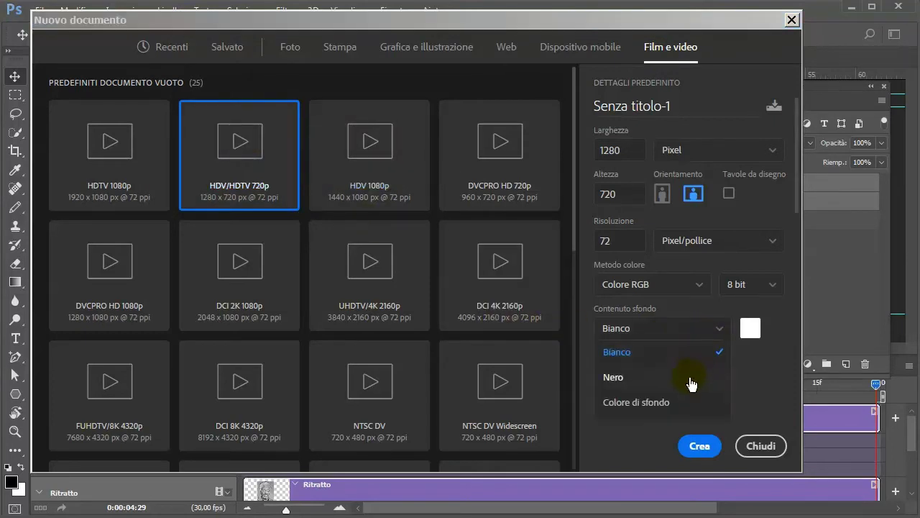
left_click(690, 379)
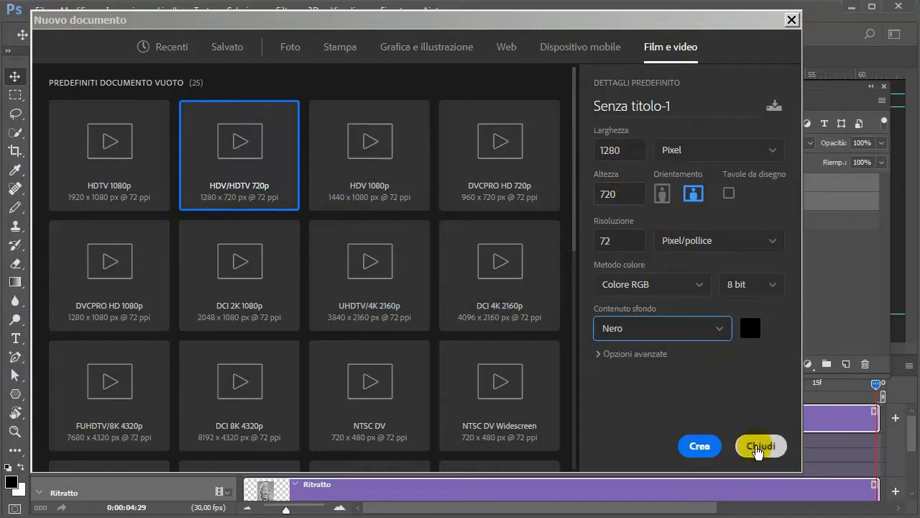
left_click(701, 449)
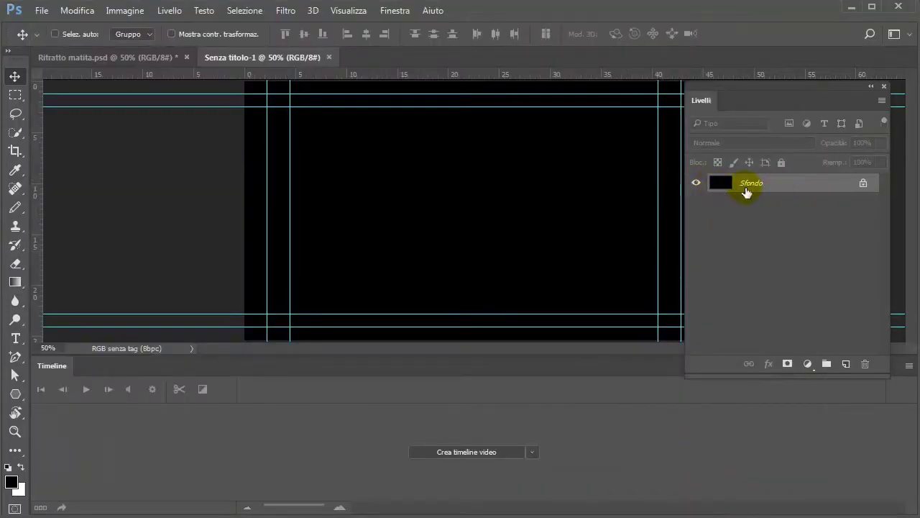
Unlock Sfondo and copy the Mano2 and Ritratto layers from Ritratto matita.psd into Senza titolo-1.
left_click(863, 186)
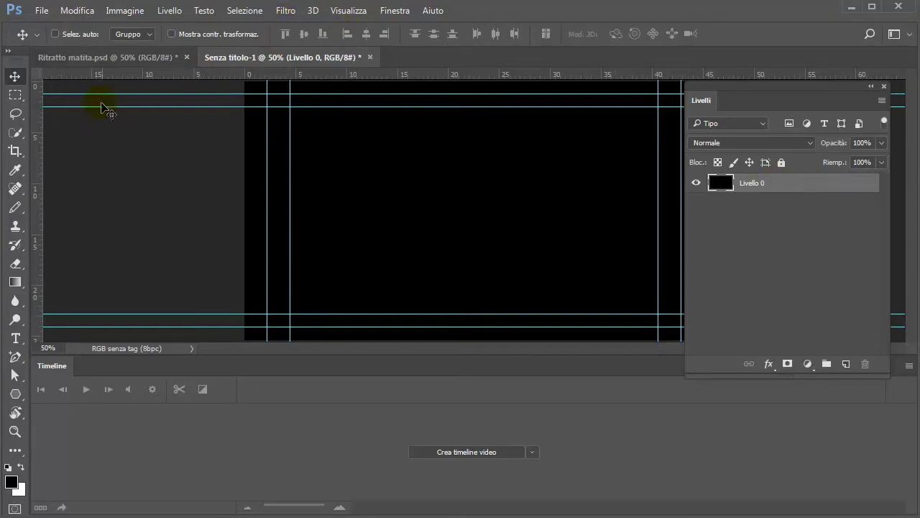
left_click(118, 58)
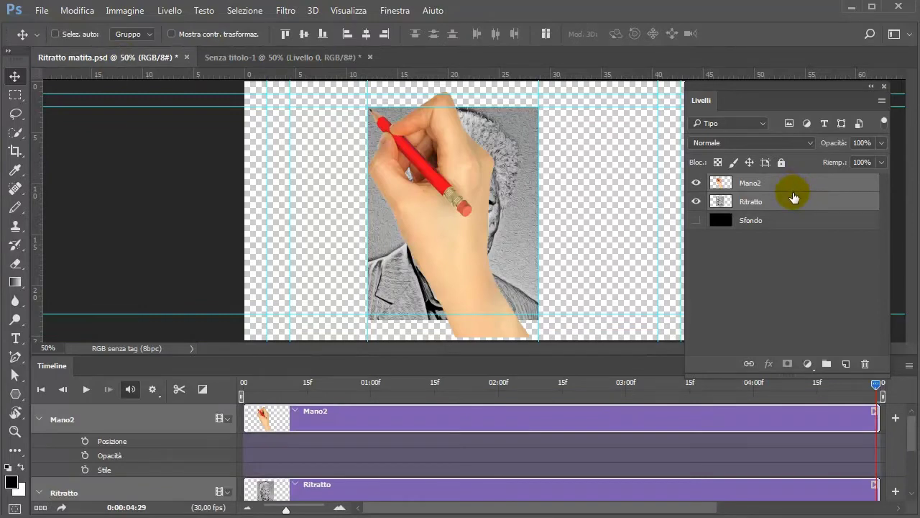
mouse_move(794, 197)
left_mouse_down()
mouse_move(331, 57)
mouse_move(452, 203)
left_mouse_up()
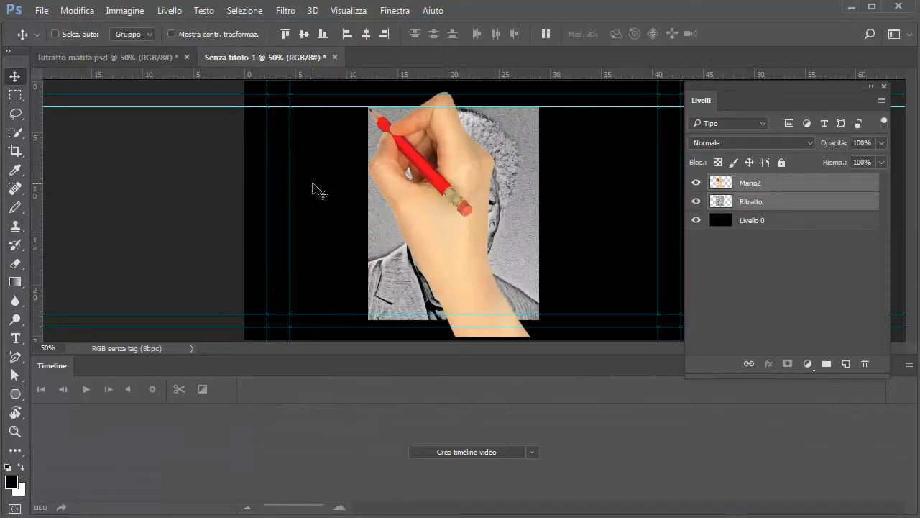
Rename the layers Mano and Sfondo, and toggle the hand's visibility to check the portrait.
left_click(482, 166)
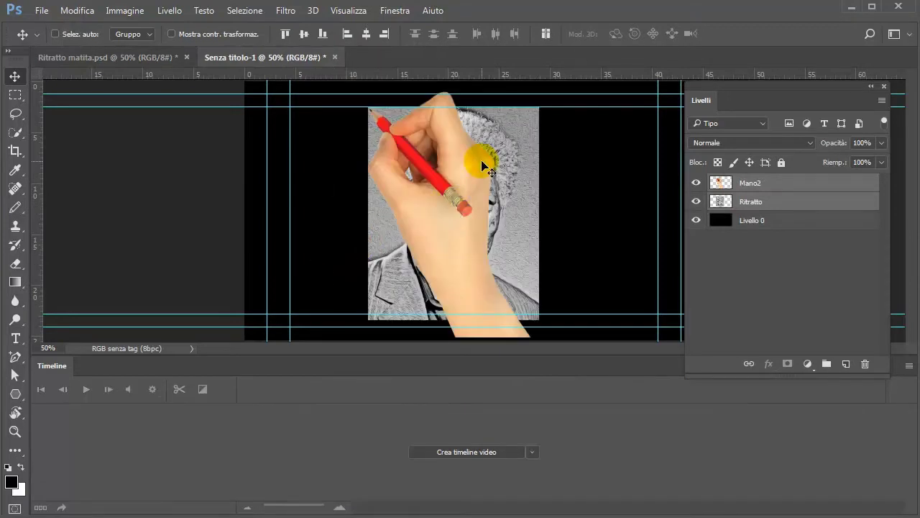
left_click(696, 182)
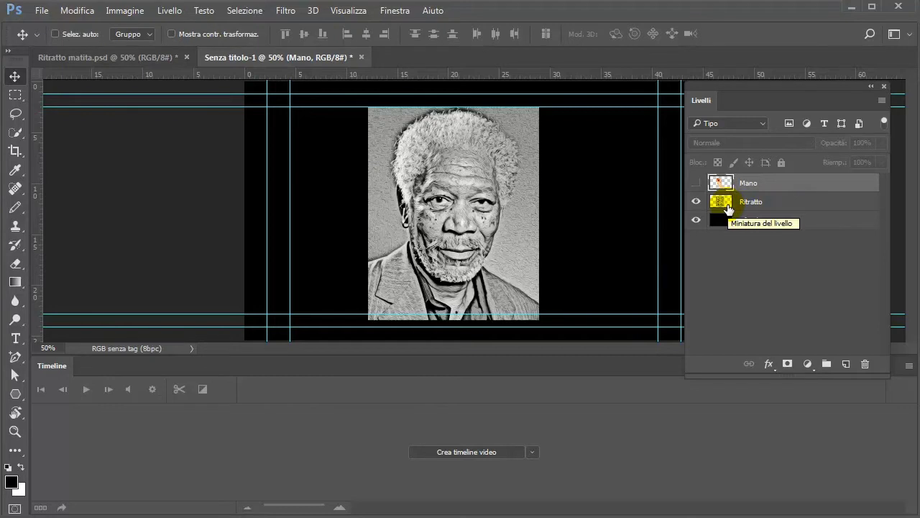
left_click(695, 184)
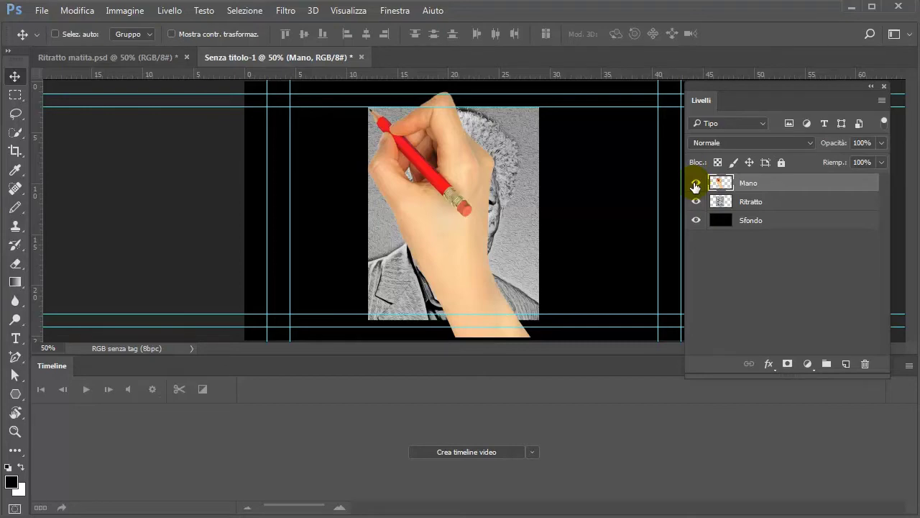
Nudge the Mano hand about 0,25 cm so the pencil tip meets the portrait's upper-left corner.
scroll(471, 237, "up", 2)
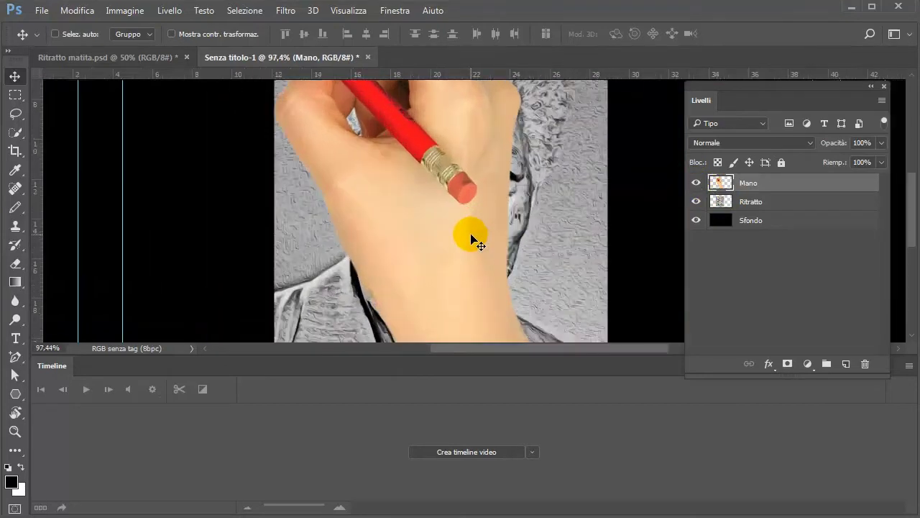
scroll(436, 220, "up", 1)
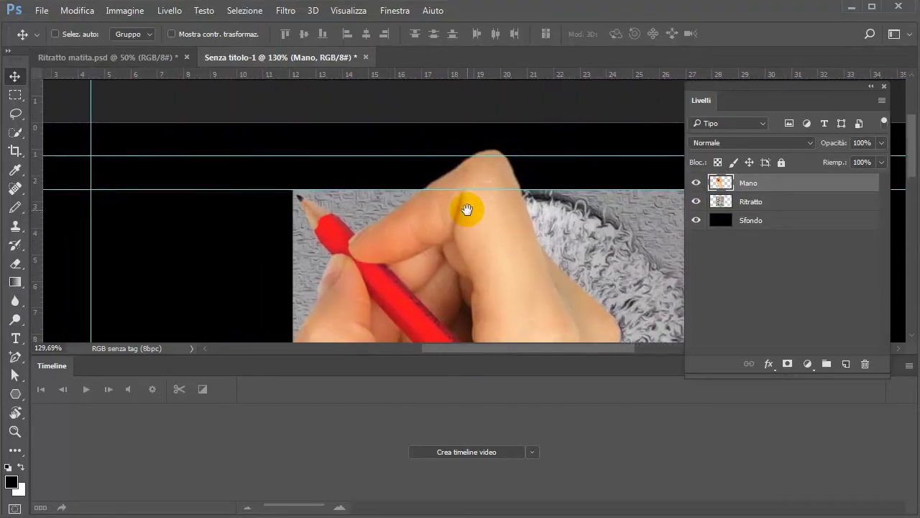
left_click(696, 202)
left_click_drag(363, 260, 359, 258)
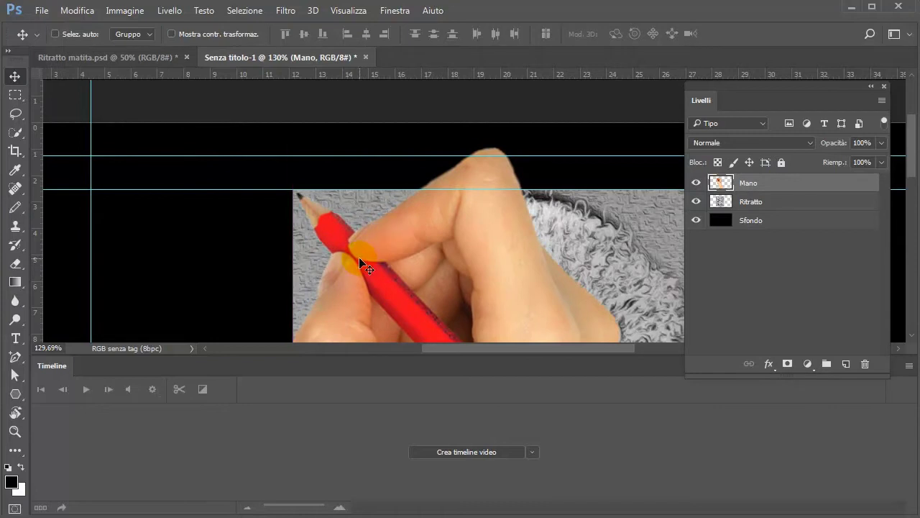
scroll(359, 256, "down", 3)
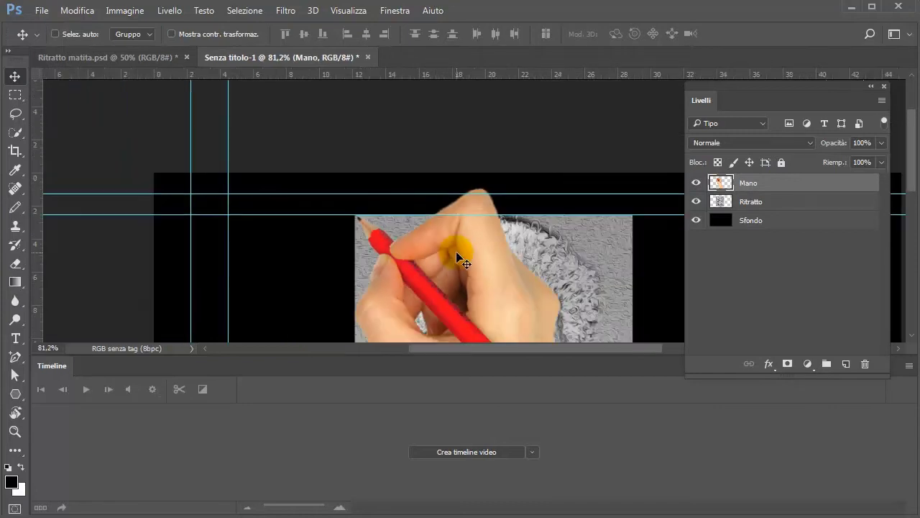
scroll(454, 251, "down", 2)
left_click_drag(791, 181, 769, 183)
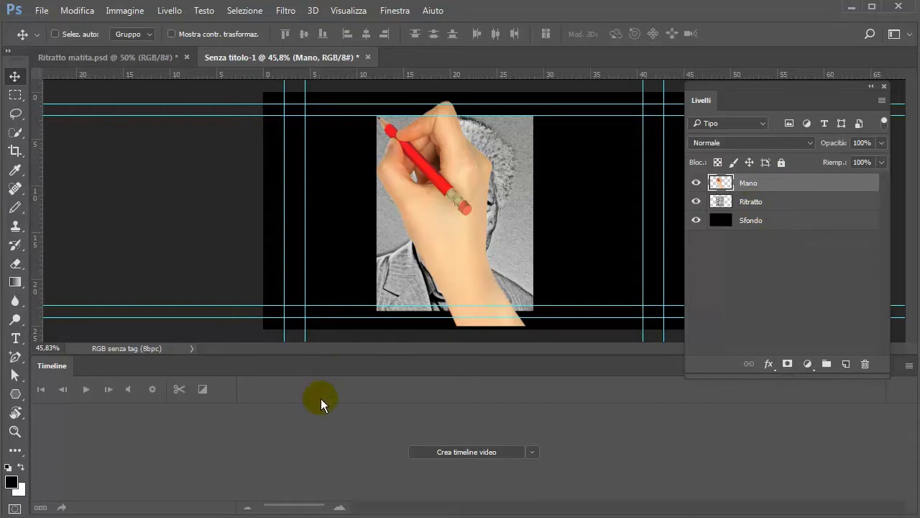
Create a video timeline, convert Mano to a smart object, and open its Mano.psb contents.
left_click(461, 452)
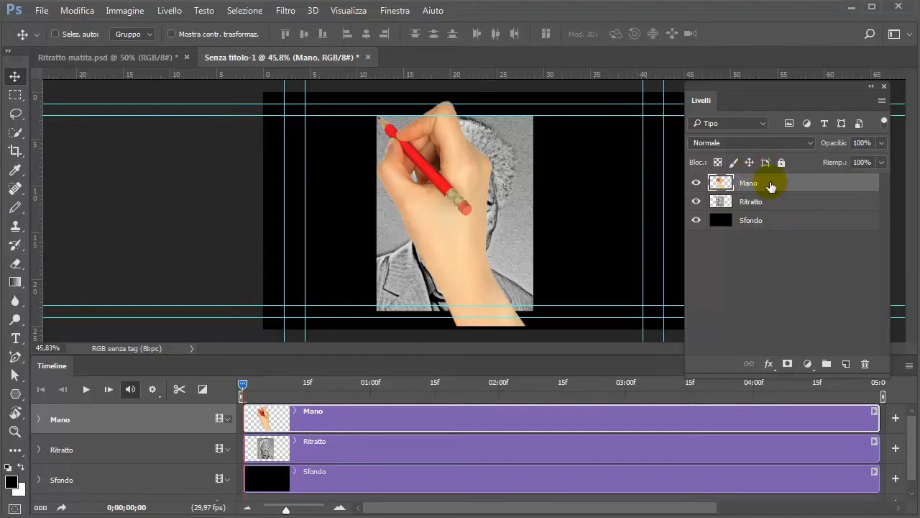
right_click(770, 182)
left_click(788, 279)
double_click(722, 182)
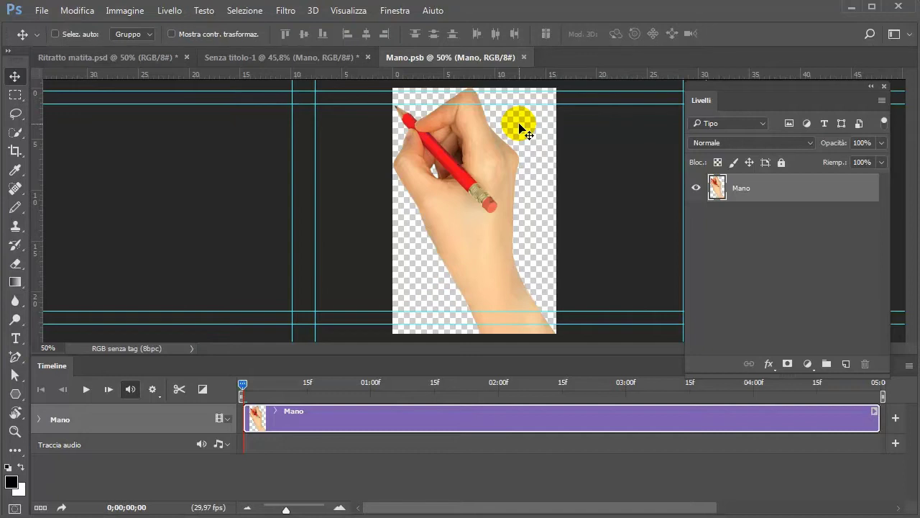
Back in the main document, add a black-filled layer beneath the hand.
left_click(525, 57)
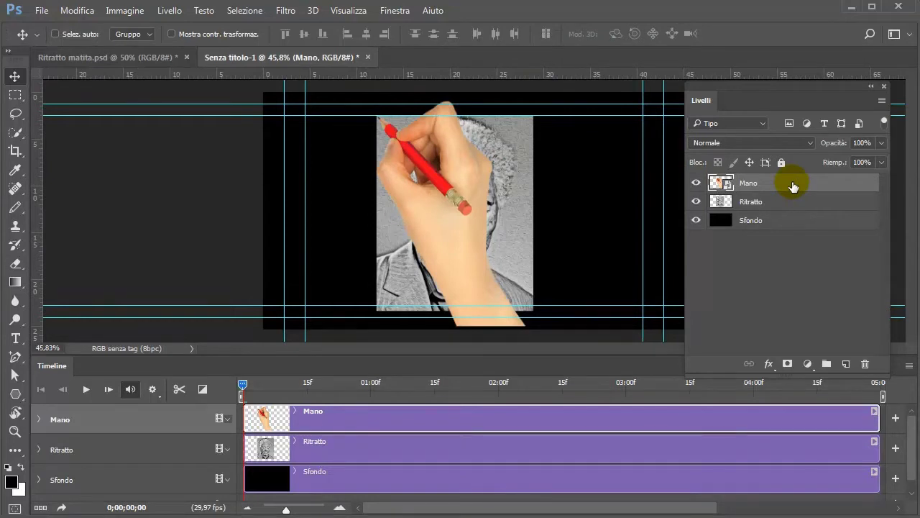
key("ctrl")
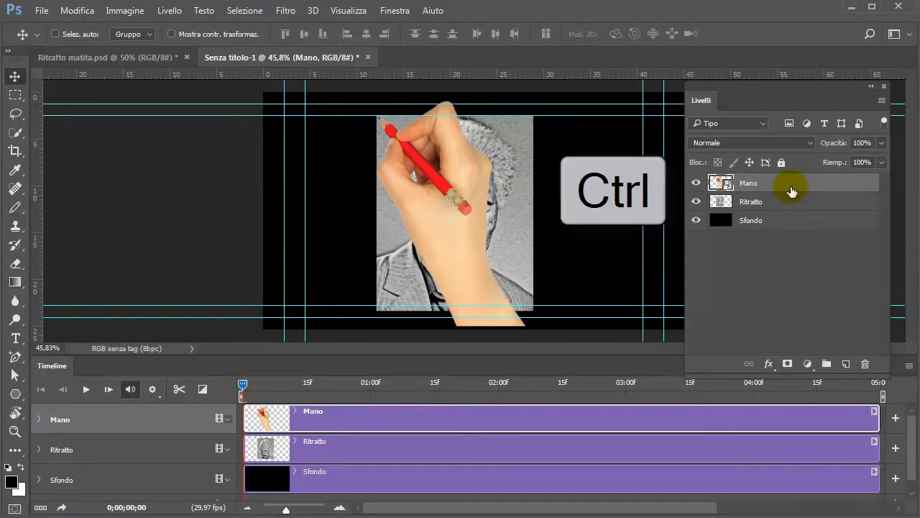
left_click(847, 364, "ctrl")
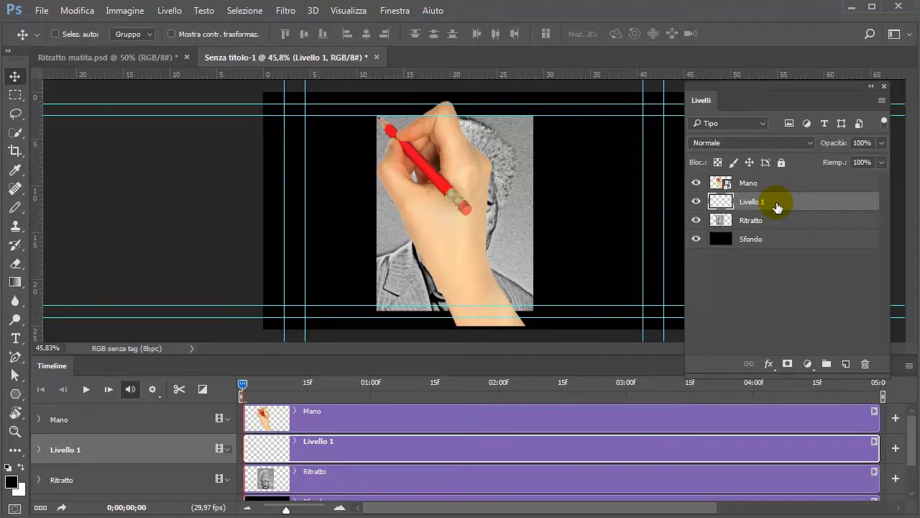
key("alt+BackSpace")
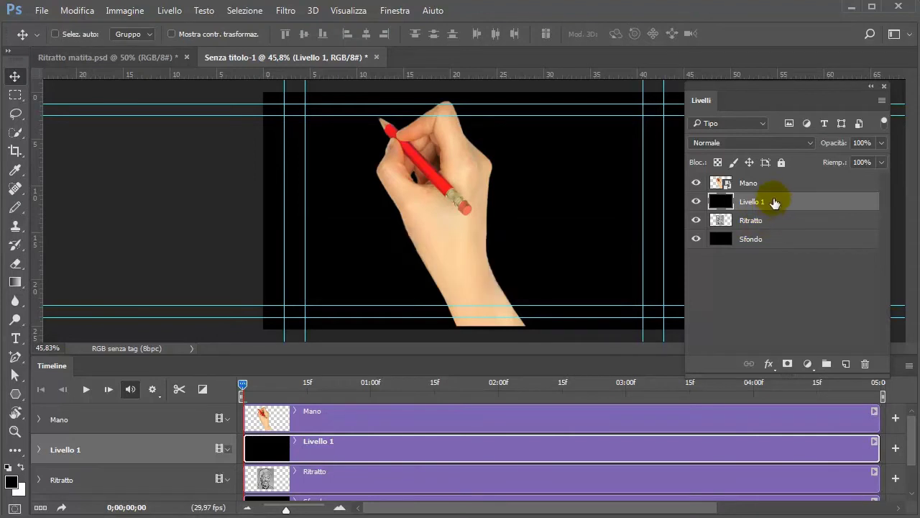
Combine the hand and black layers into a new Mano smart object.
key("ctrl")
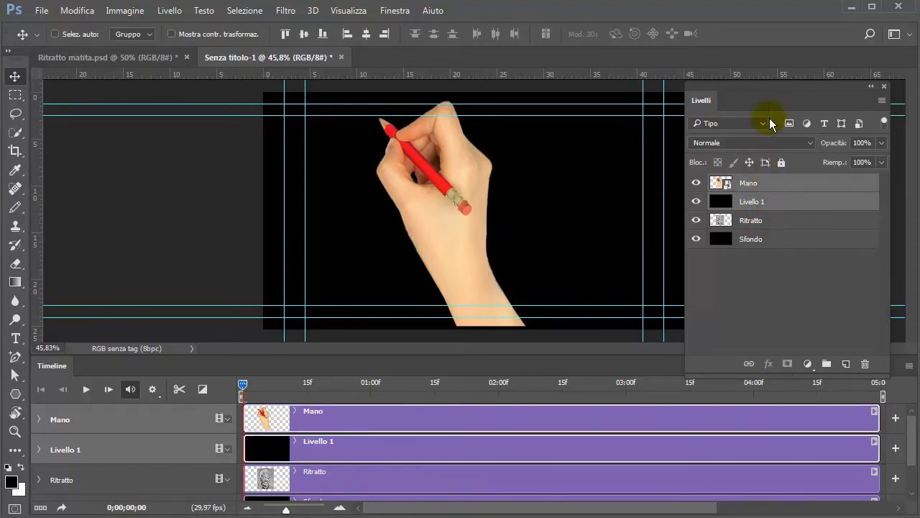
left_click_drag(756, 94, 615, 46)
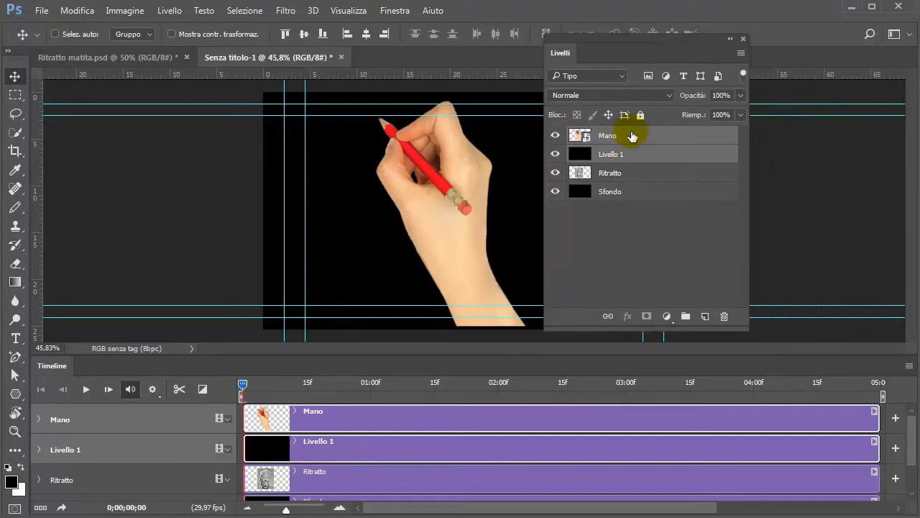
right_click(633, 137)
left_click(671, 228)
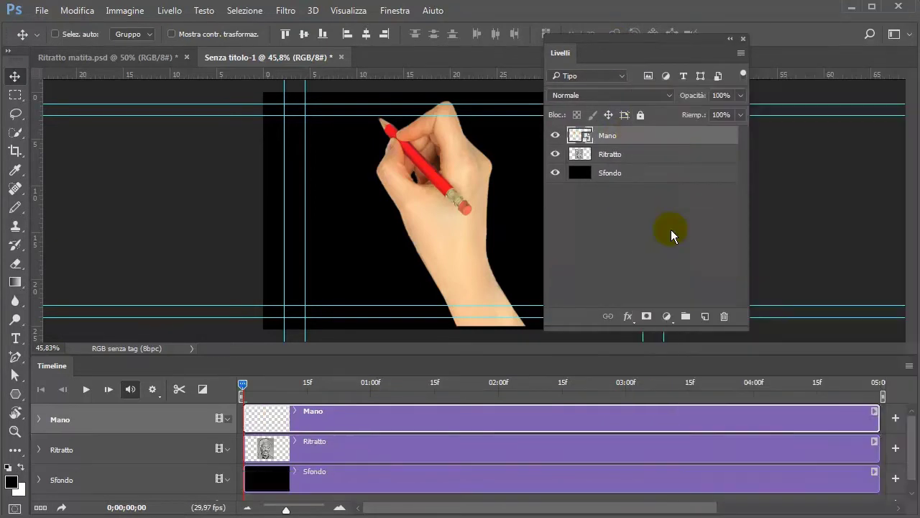
left_click_drag(605, 54, 764, 79)
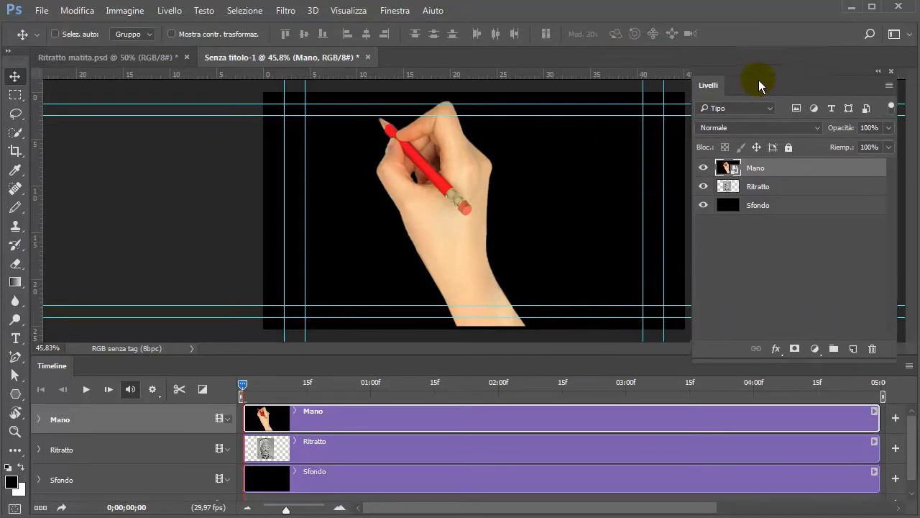
Inside the new Mano smart object, make black Livello 1 visible at 0% opacity.
double_click(735, 167)
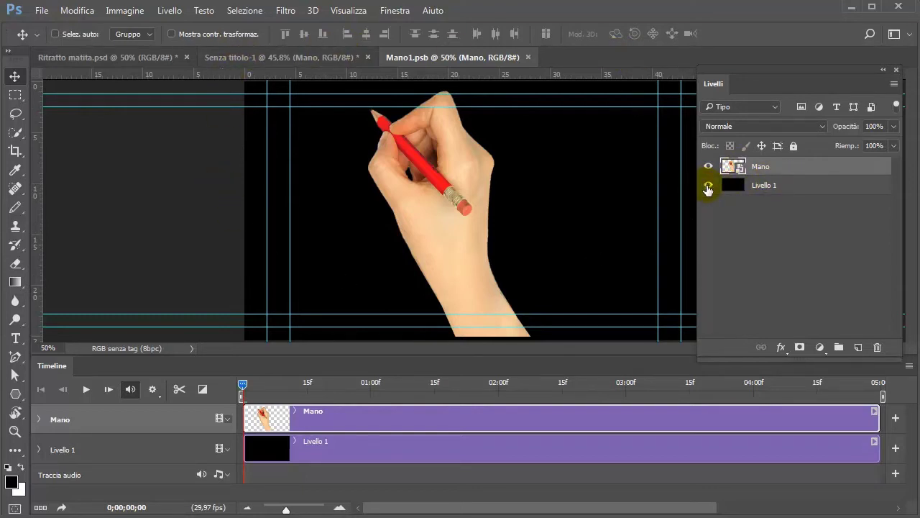
left_click(708, 187)
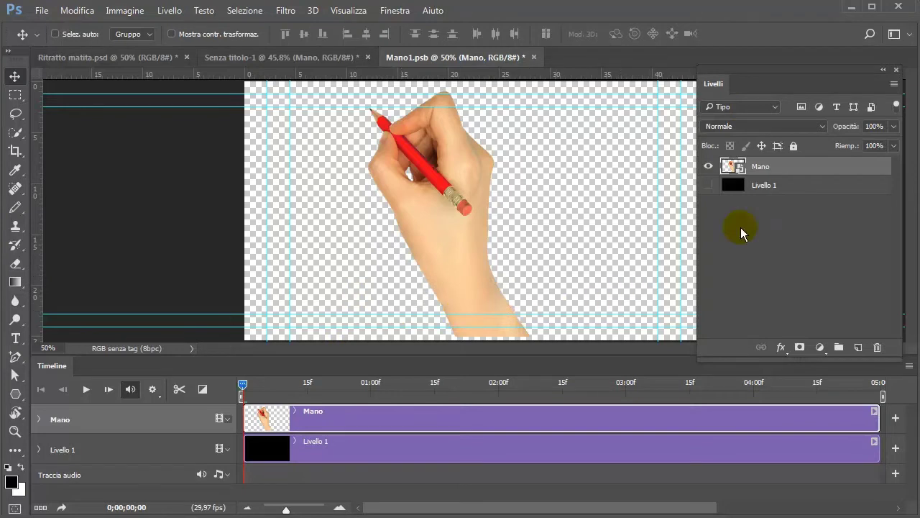
left_click(708, 186)
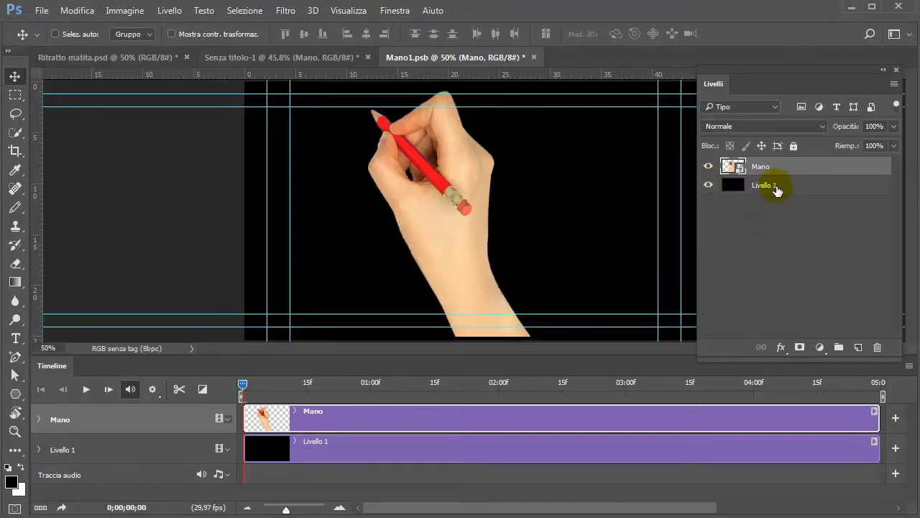
left_click(806, 189)
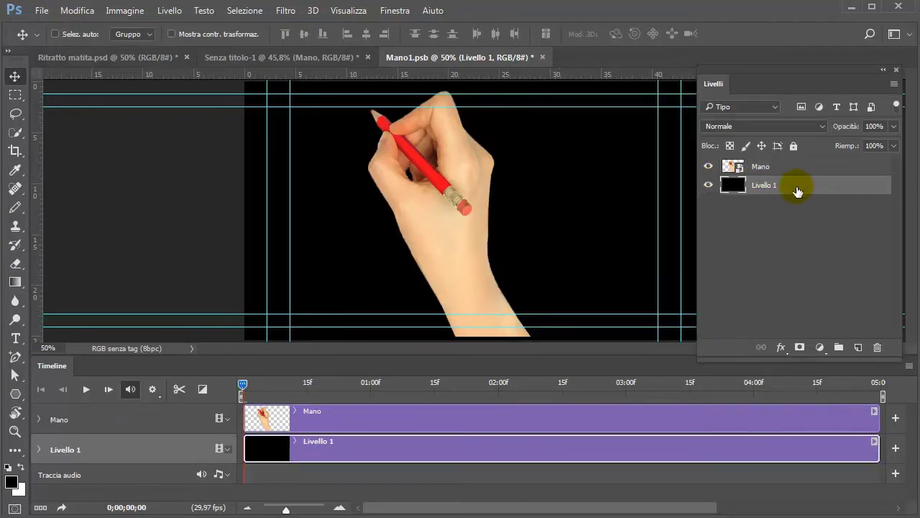
left_click(894, 126)
left_click_drag(895, 144, 863, 147)
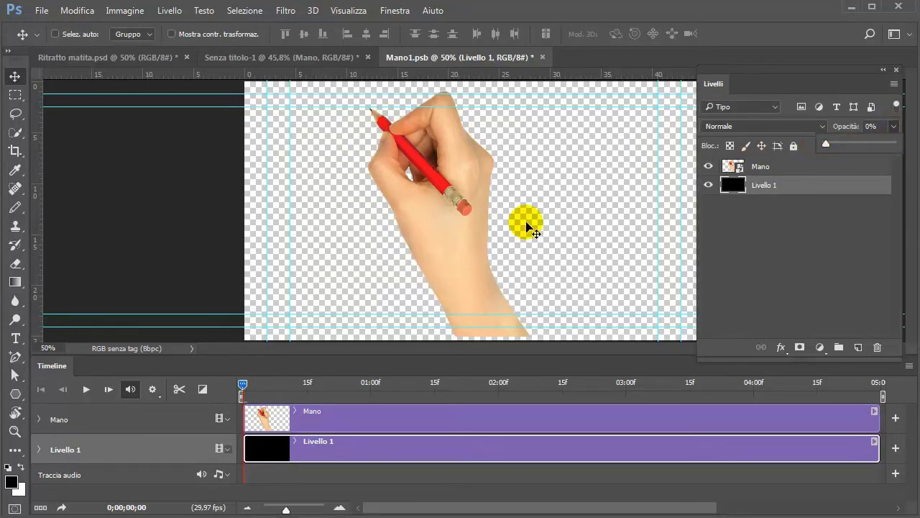
left_click(796, 188)
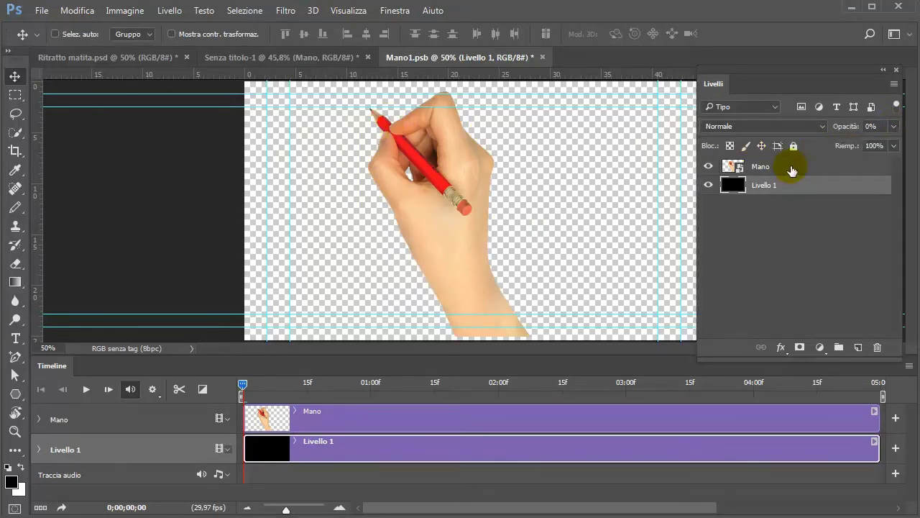
Select the Mano layer, then close Mano1.psb and save the changes.
left_click(791, 167)
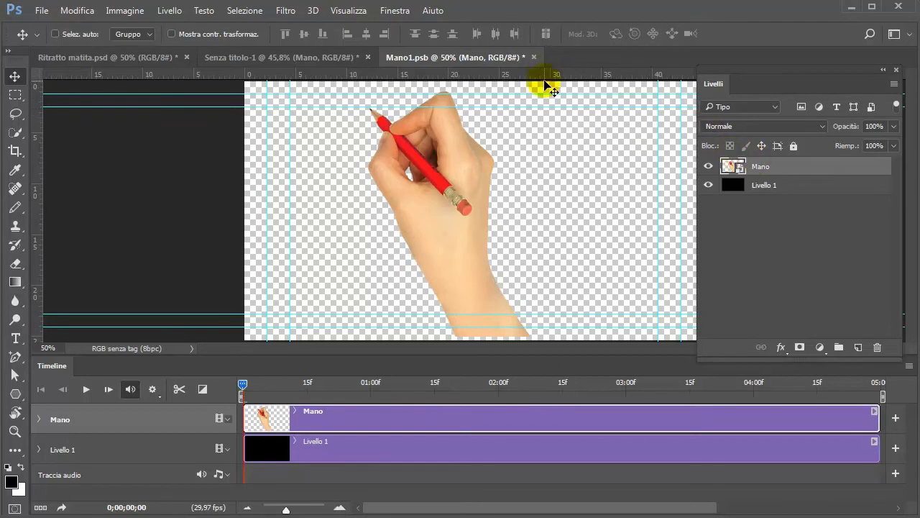
left_click(535, 59)
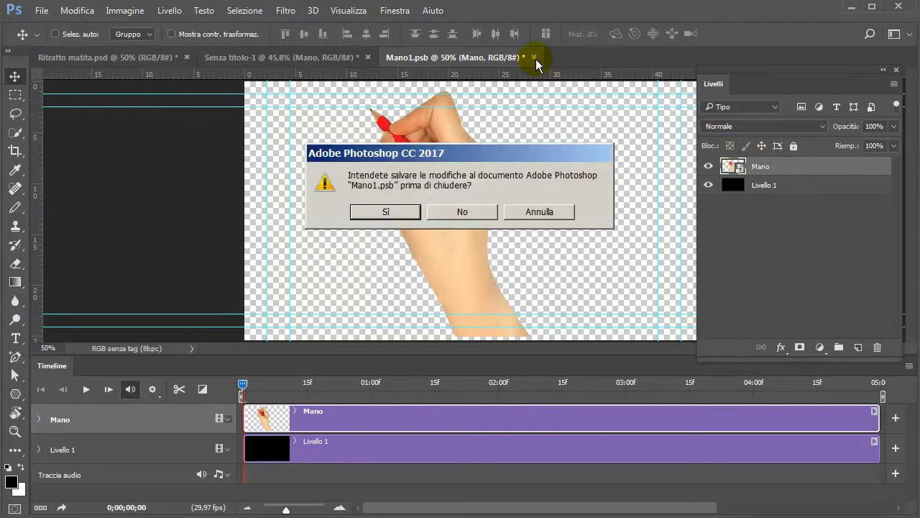
left_click(405, 213)
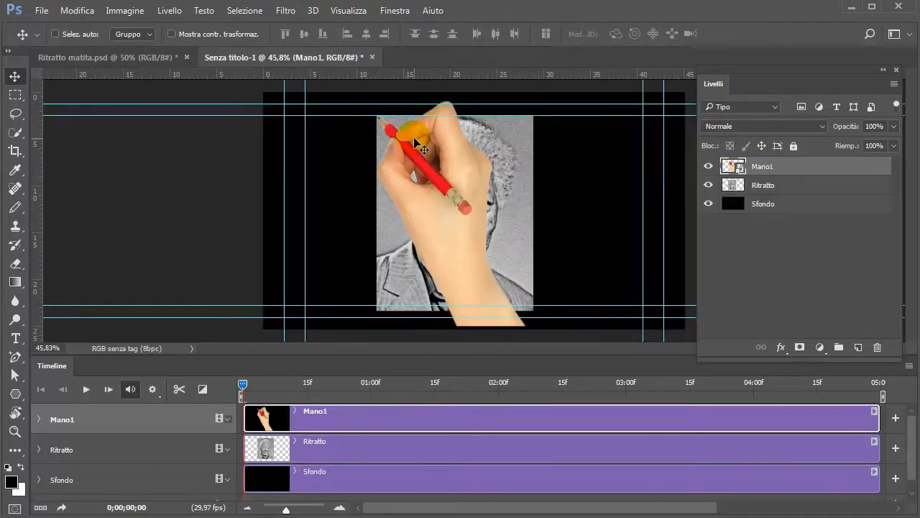
Select the Ritratto portrait's pixels and copy them.
left_click(762, 186)
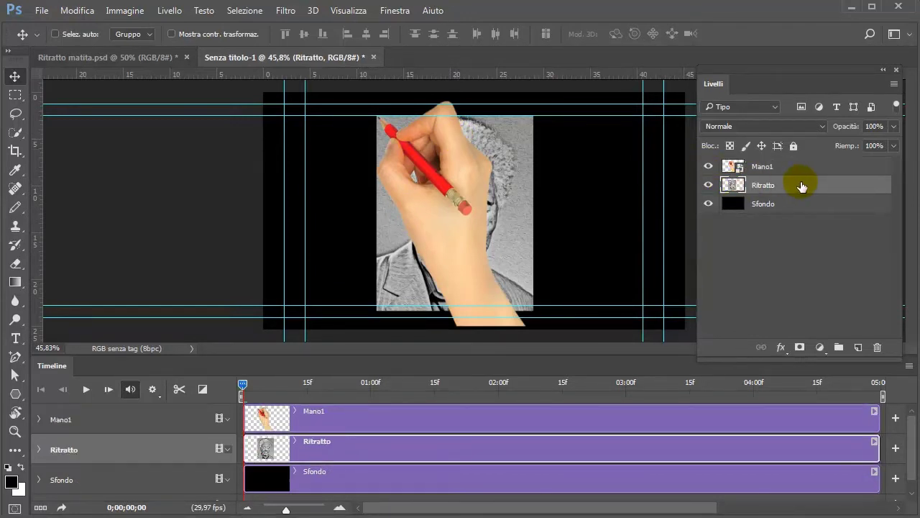
left_click(736, 188, "ctrl")
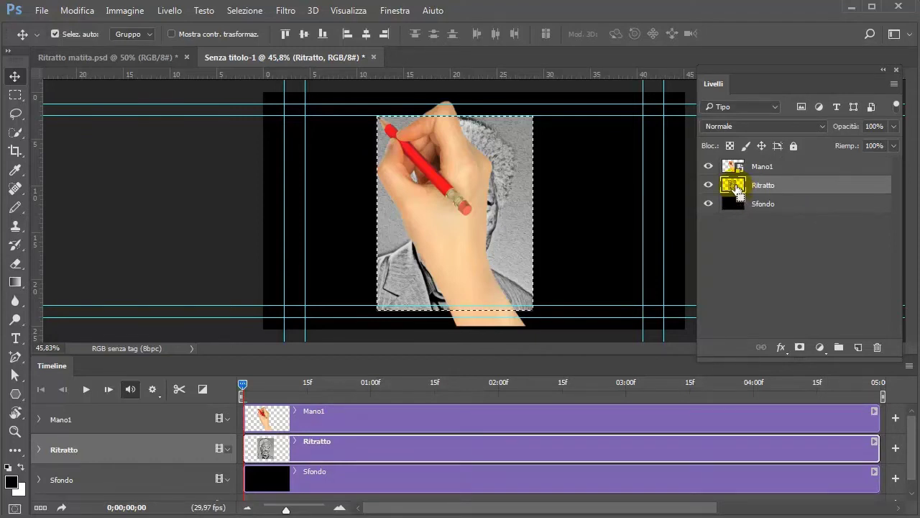
left_click(75, 10)
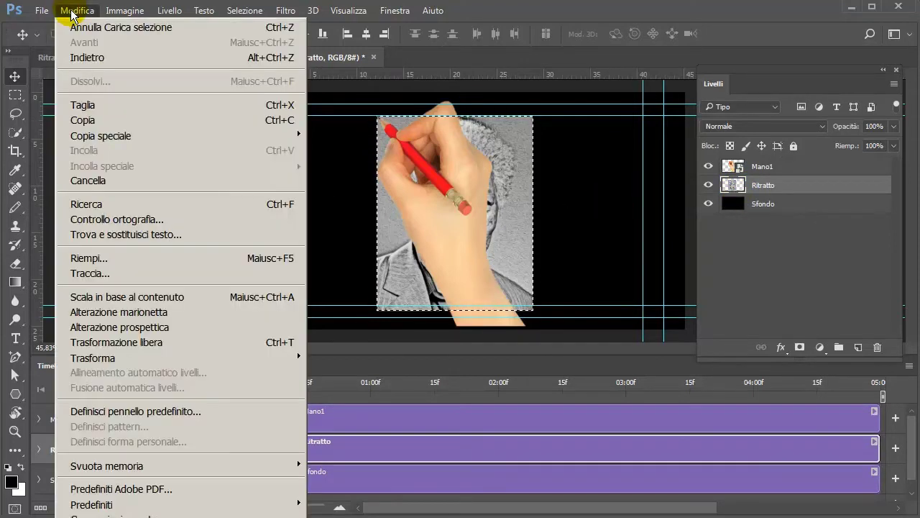
left_click(113, 122)
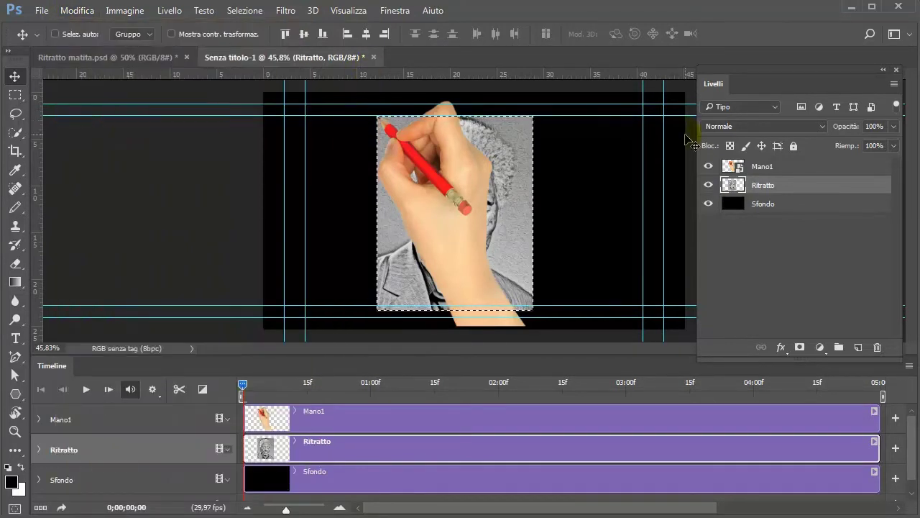
Paste the portrait in place inside Mano1 as Livello 2, below the Mano layer.
left_click(735, 168)
double_click(734, 167)
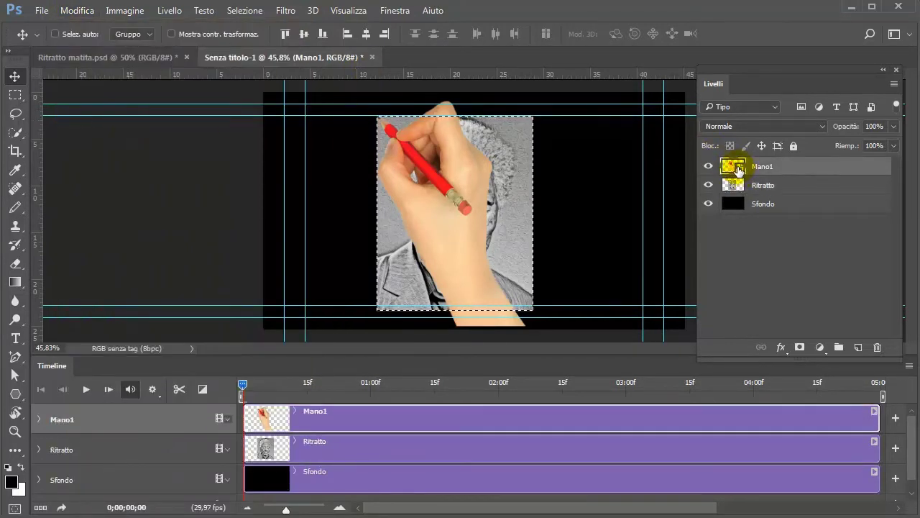
left_click(76, 10)
mouse_move(102, 166)
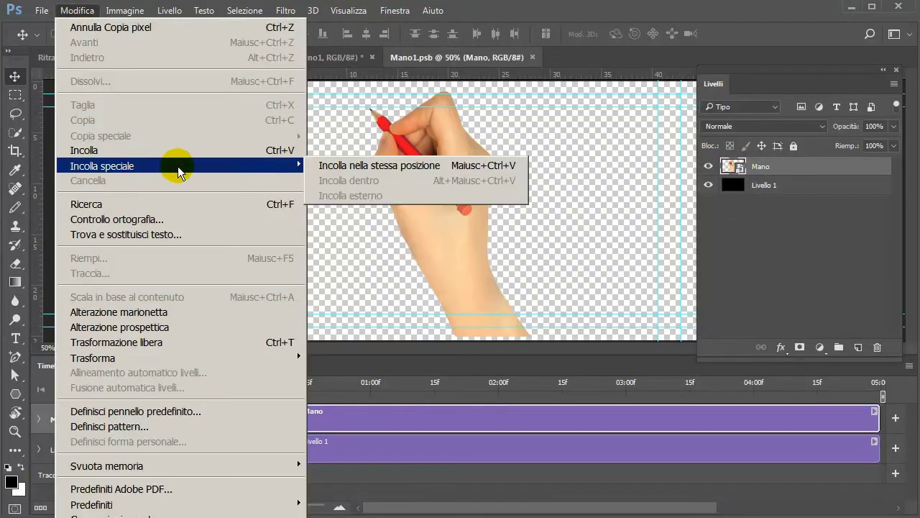
left_click(388, 167)
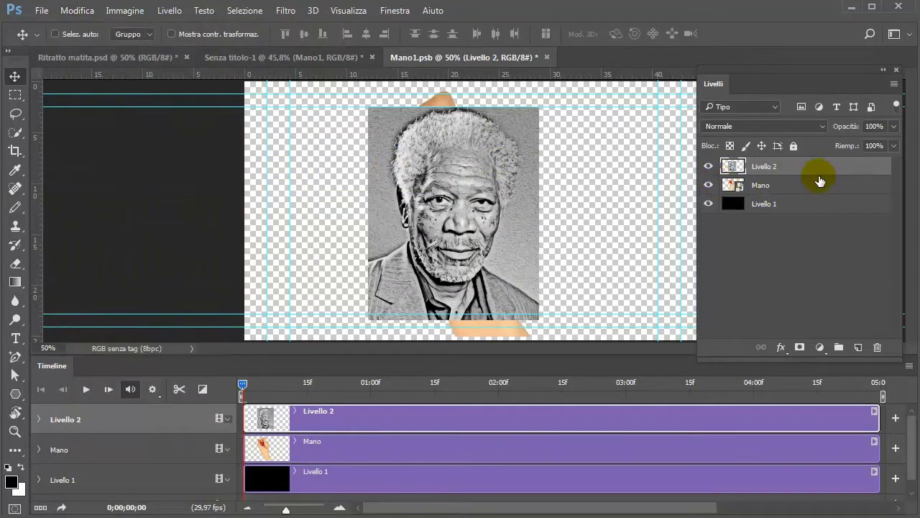
left_click_drag(828, 168, 830, 193)
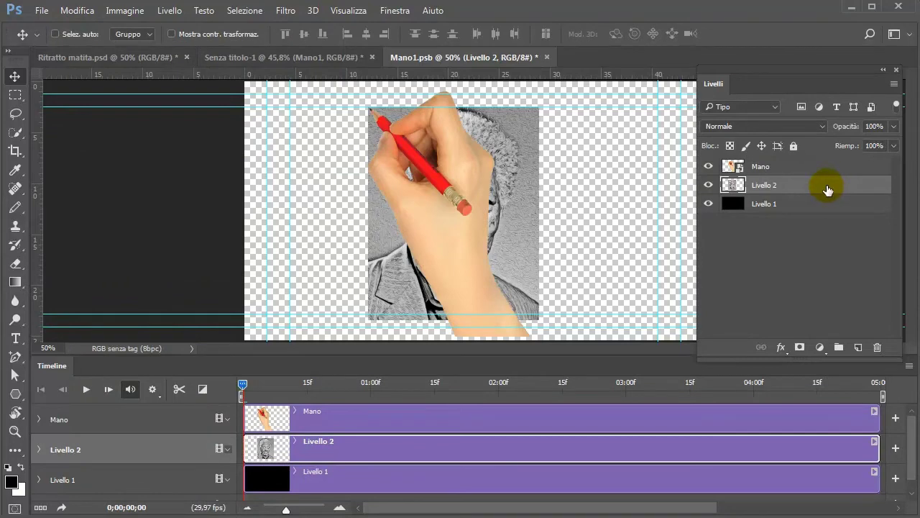
Raise the black Livello 1's opacity back to 100%.
left_click(818, 205)
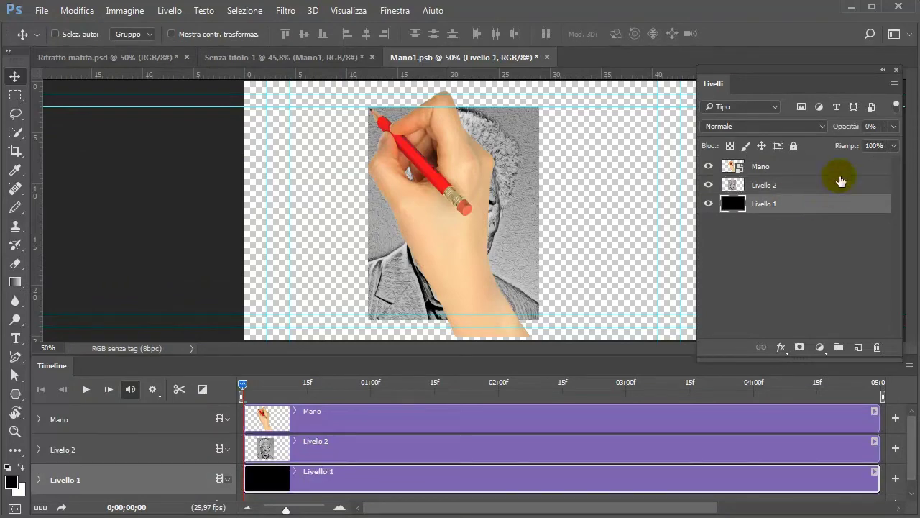
left_click(894, 125)
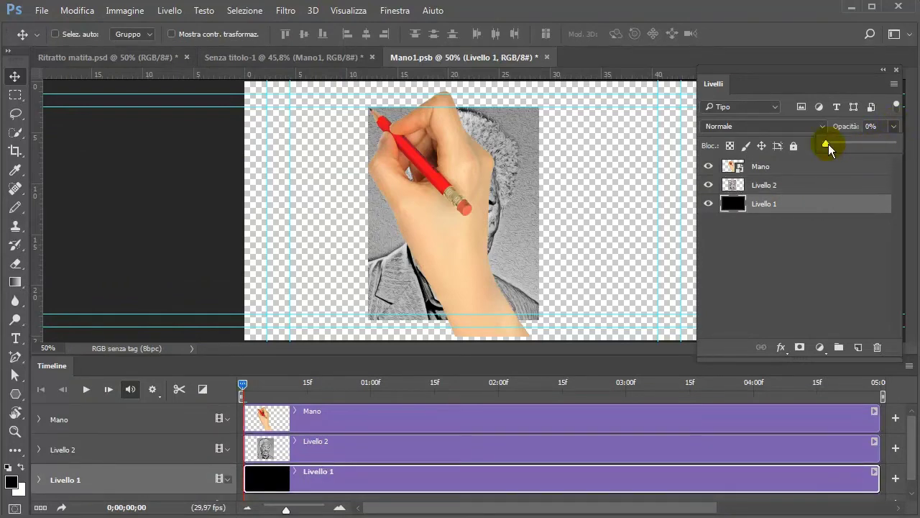
left_click_drag(827, 145, 896, 146)
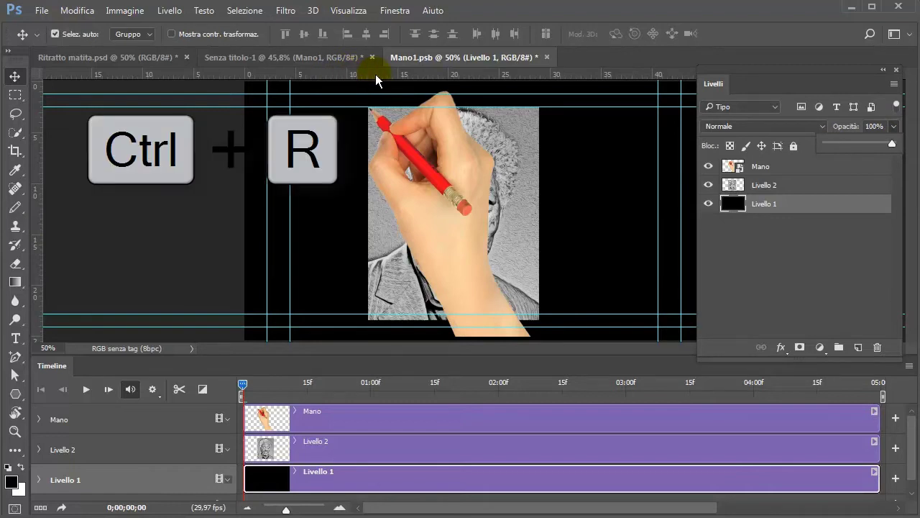
Add vertical guides at the portrait's left and right edges, about 12,21 cm and 28,93 cm.
key("ctrl+r")
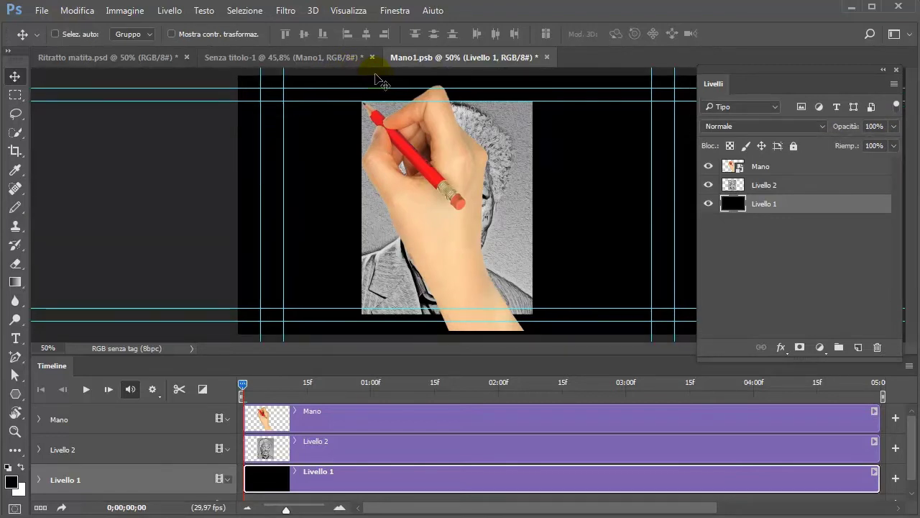
key("ctrl+r")
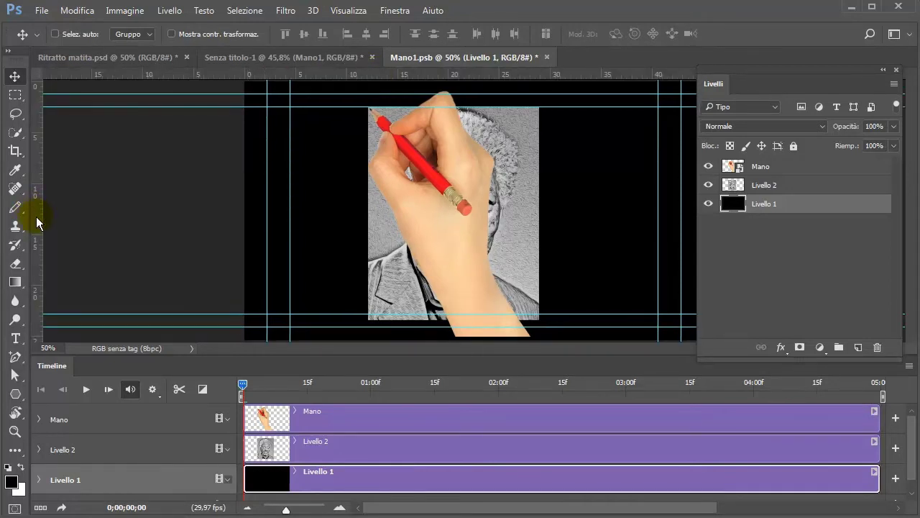
left_click_drag(36, 221, 369, 225)
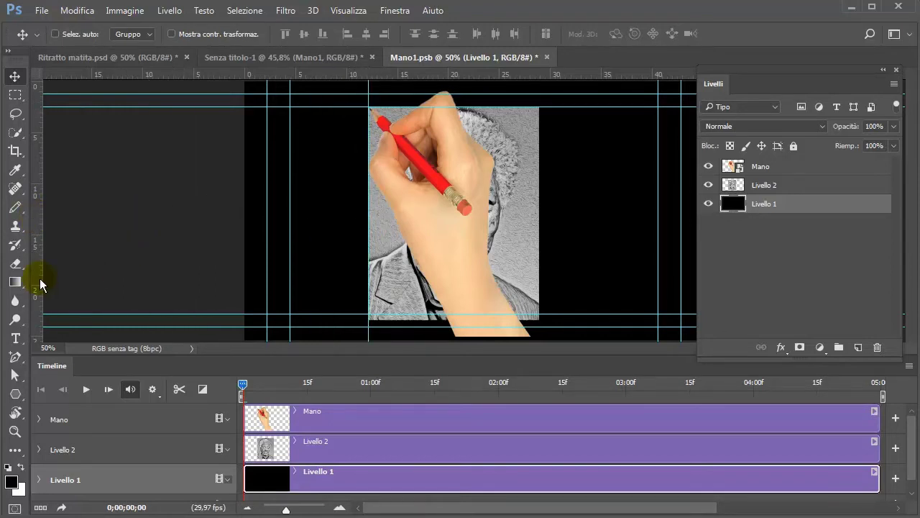
left_click_drag(37, 281, 539, 270)
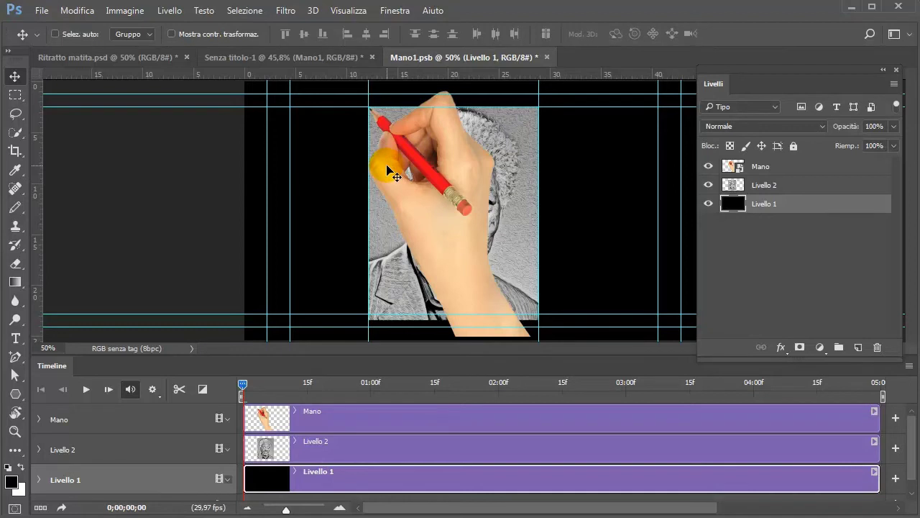
Delete the Livello 2 portrait copy, expand the Mano track's properties, and move the playhead to 0;00;00;15.
left_click(808, 185)
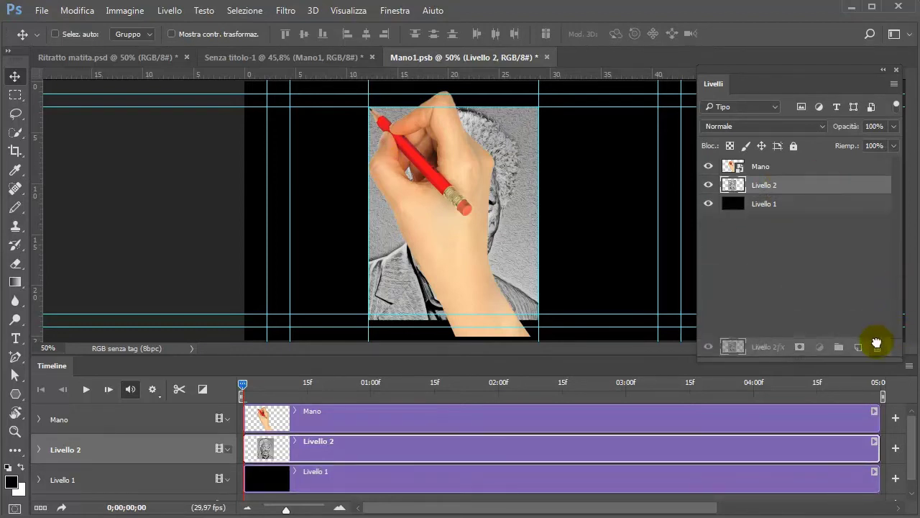
left_click_drag(820, 183, 877, 347)
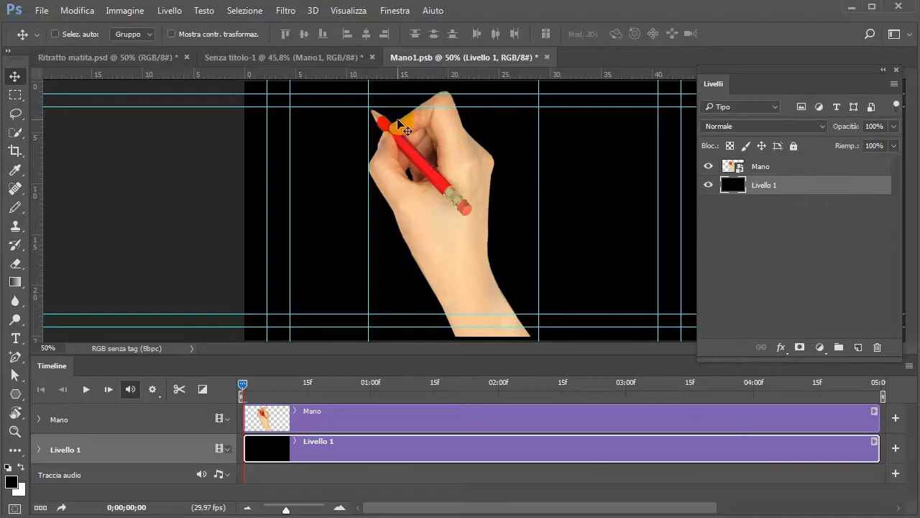
left_click_drag(410, 117, 412, 129)
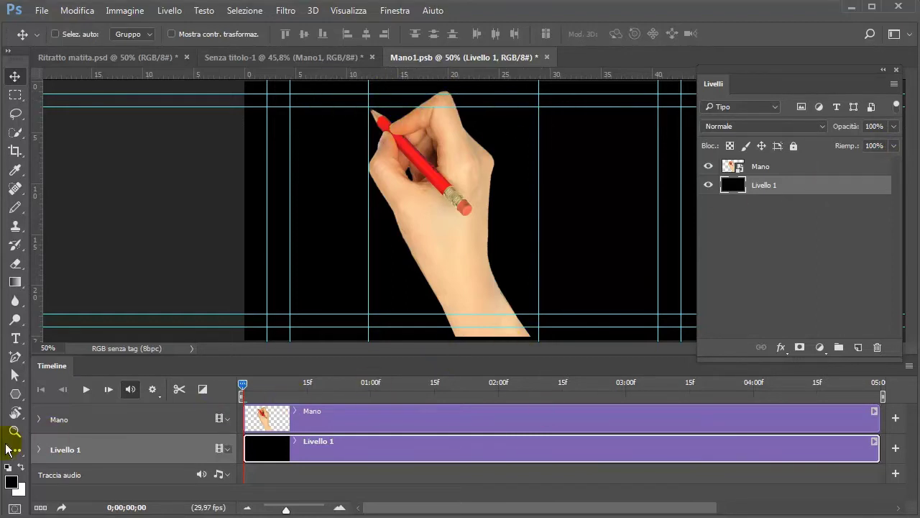
left_click(40, 421)
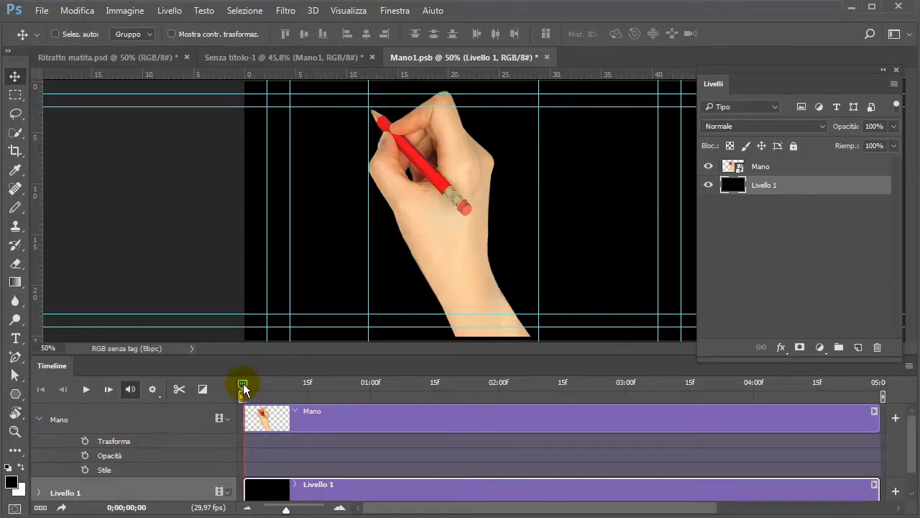
left_click_drag(243, 390, 297, 394)
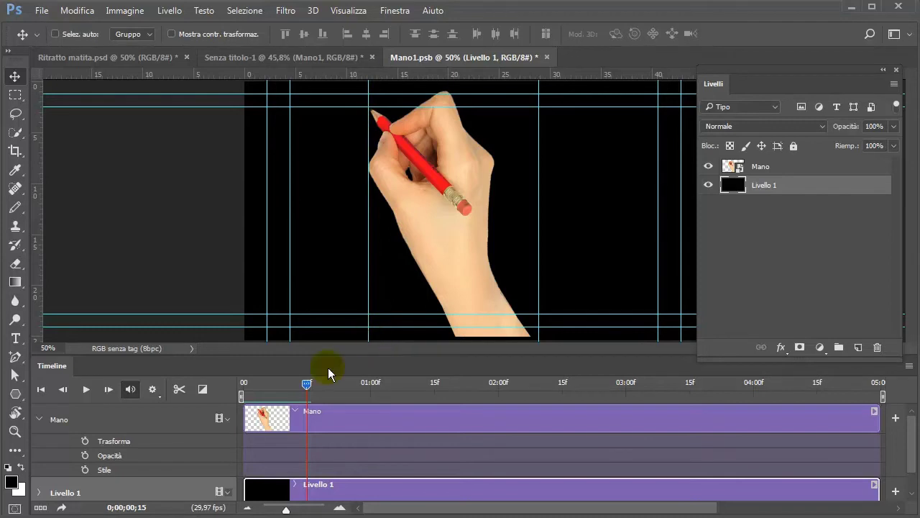
Turn on Trasforma keyframing for Mano and add keyframes at frame 22 and 01:00.
left_click(85, 442)
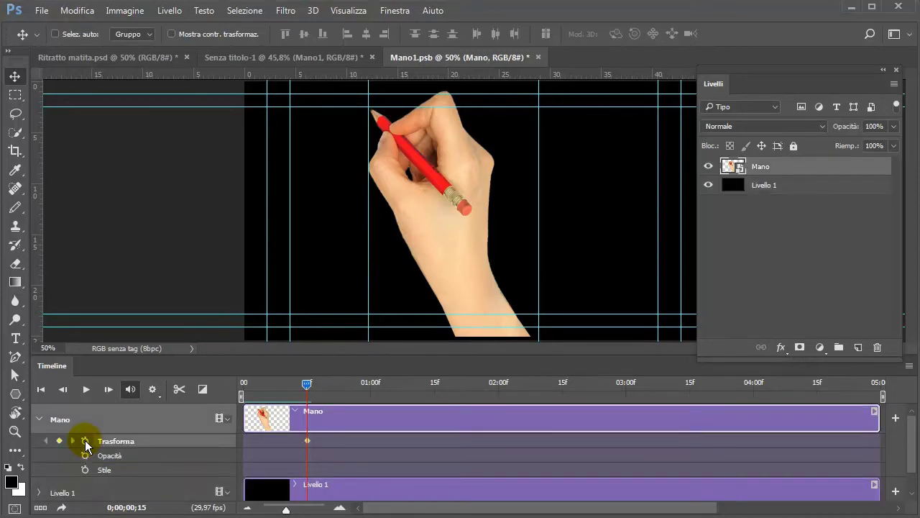
left_click_drag(307, 383, 337, 383)
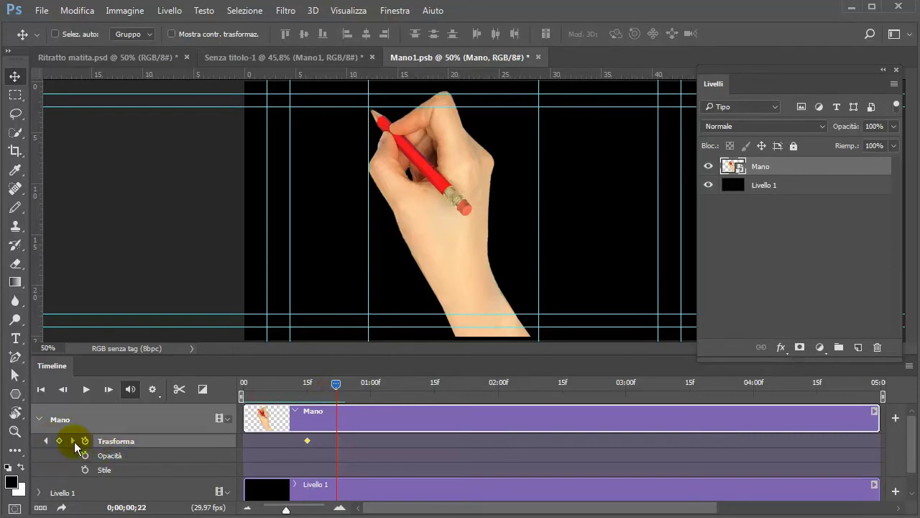
left_click(59, 441)
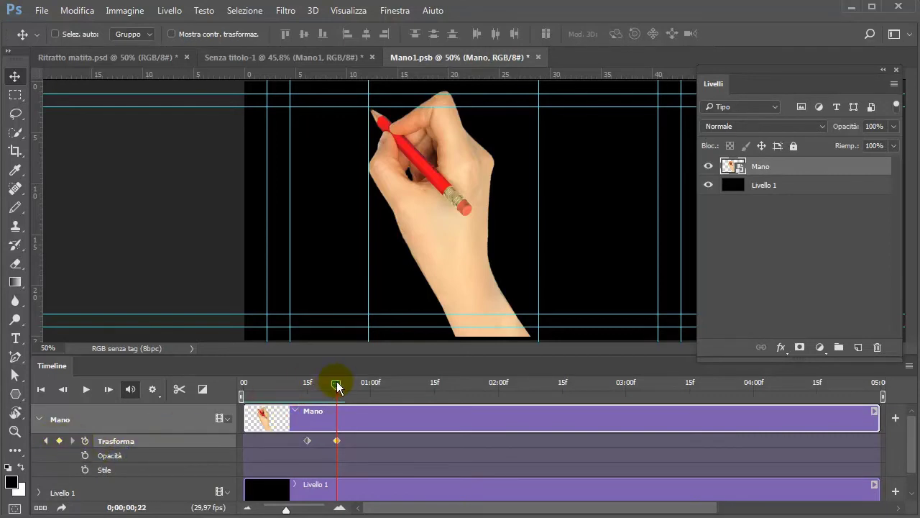
left_click_drag(337, 387, 371, 386)
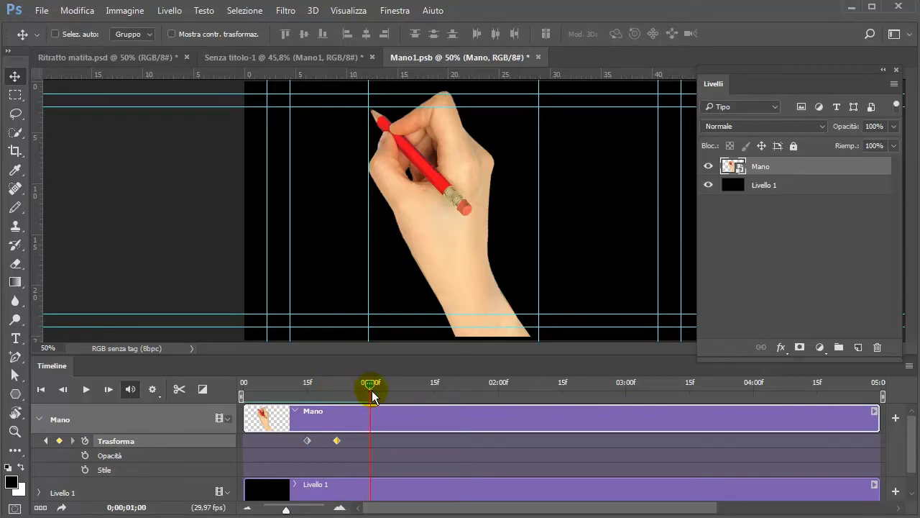
left_click(59, 441)
At frame 22, move the hand to the canvas's right side and preview the motion.
left_click_drag(369, 383, 336, 384)
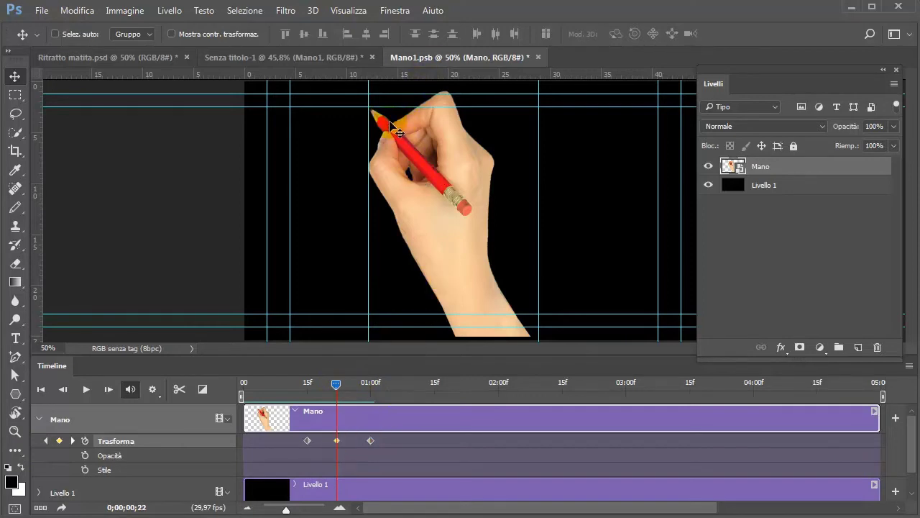
left_click_drag(395, 202, 538, 205)
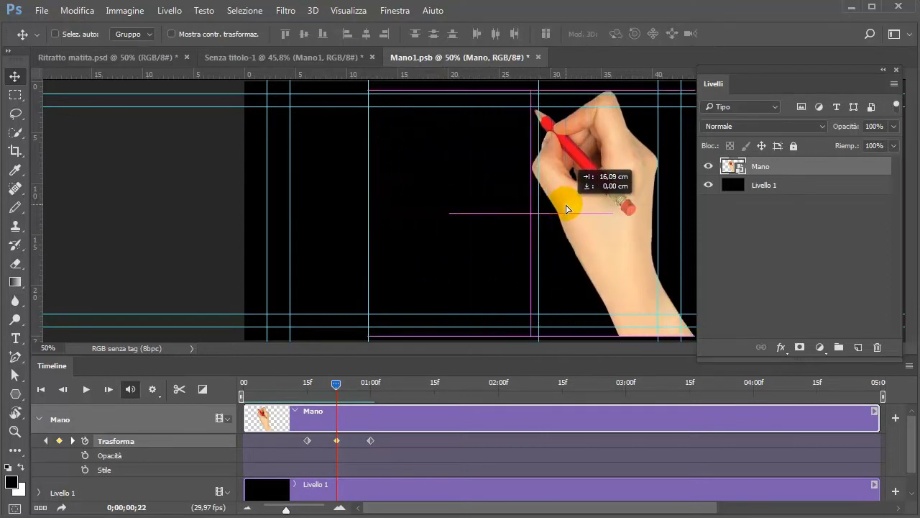
left_click_drag(538, 207, 573, 210)
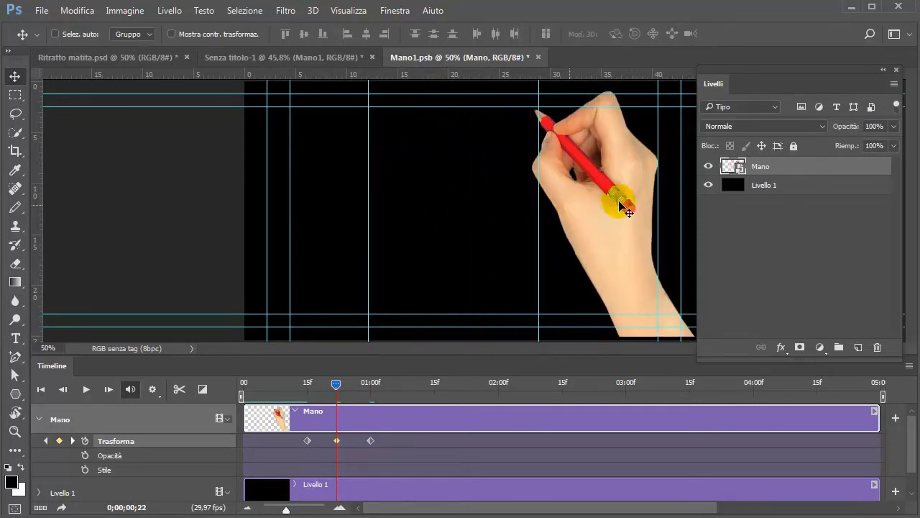
key("shift+Right")
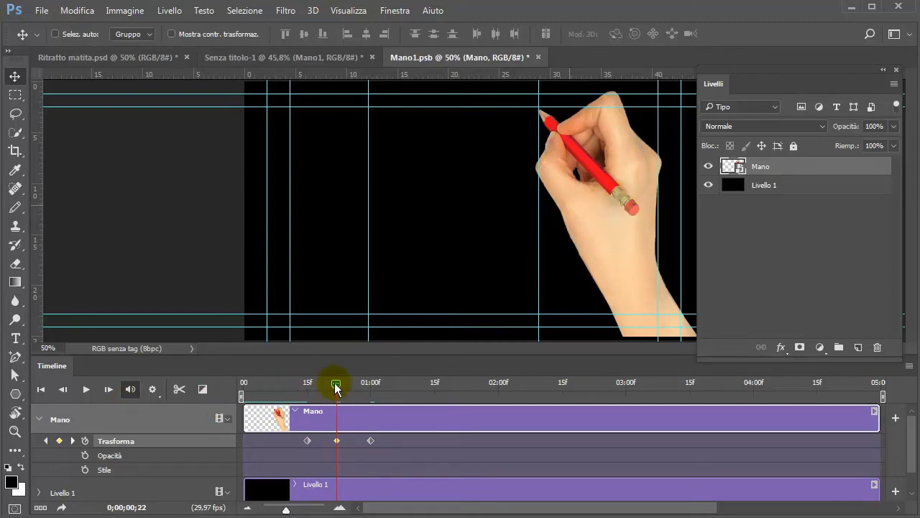
mouse_move(336, 385)
left_mouse_down()
mouse_move(306, 383)
mouse_move(369, 399)
left_mouse_up()
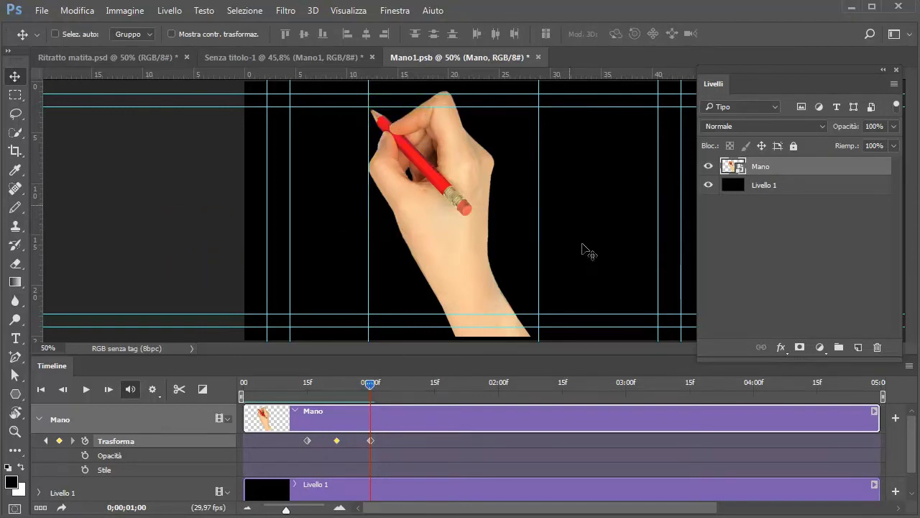
Add a Trasforma keyframe at 01:13 and place another keyframe at 01:07.
left_click(476, 325)
left_click_drag(371, 385, 400, 393)
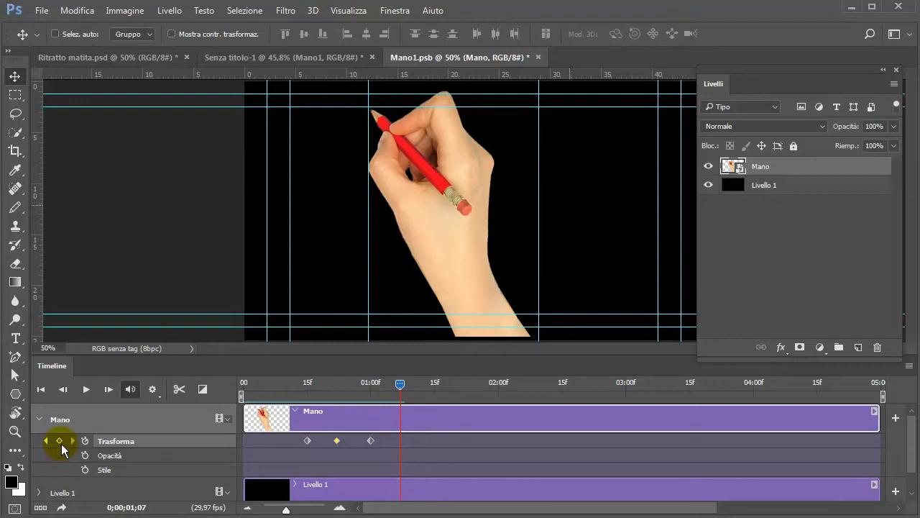
left_click_drag(404, 390, 429, 393)
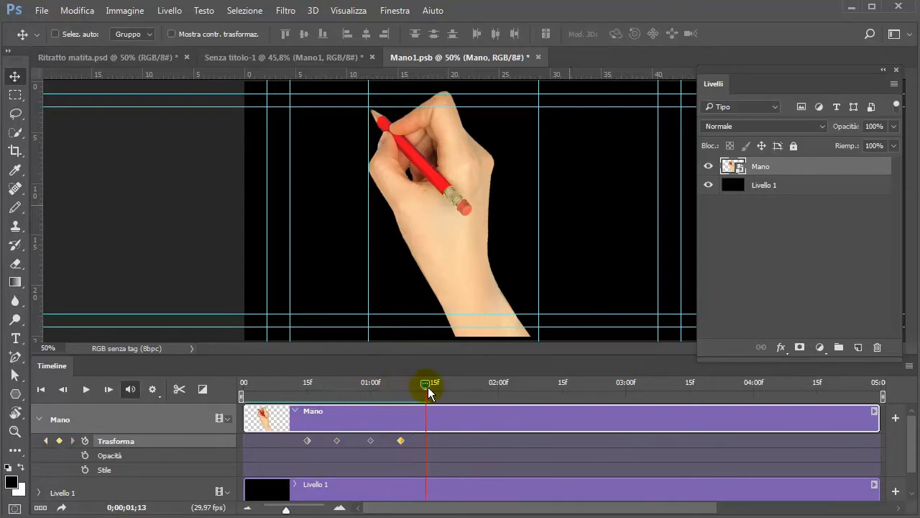
left_click(91, 455)
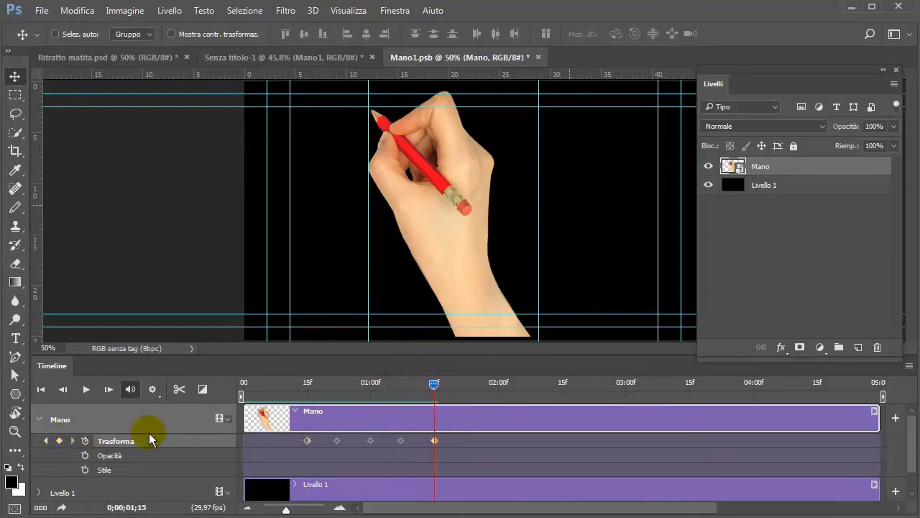
left_click_drag(434, 381, 398, 381)
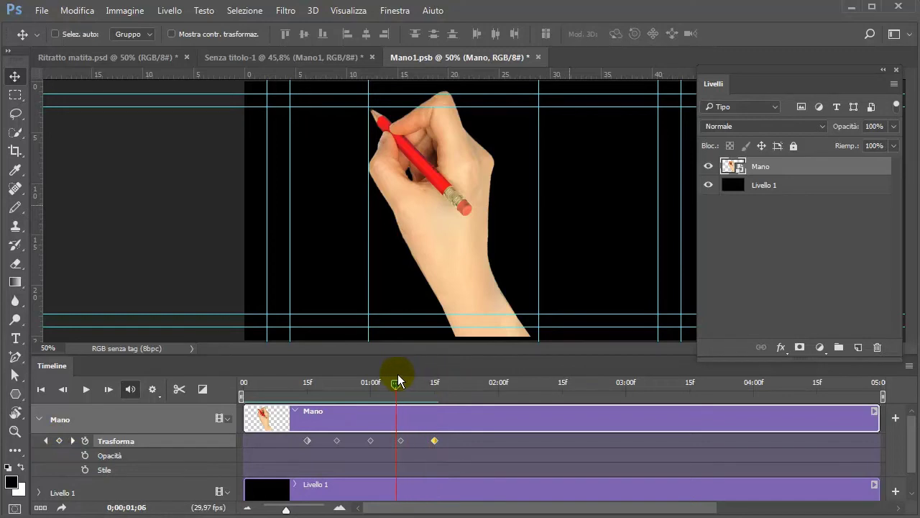
left_click(394, 442)
left_click_drag(397, 441, 403, 443)
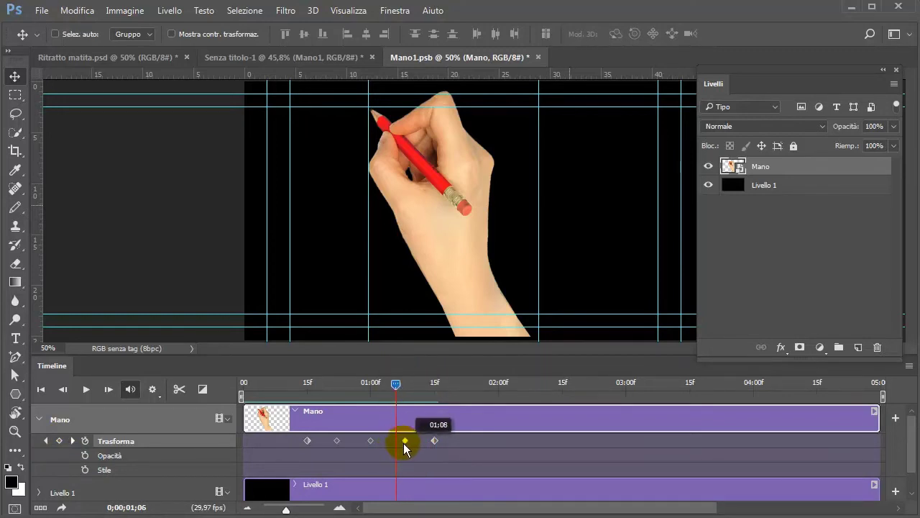
left_click(396, 384)
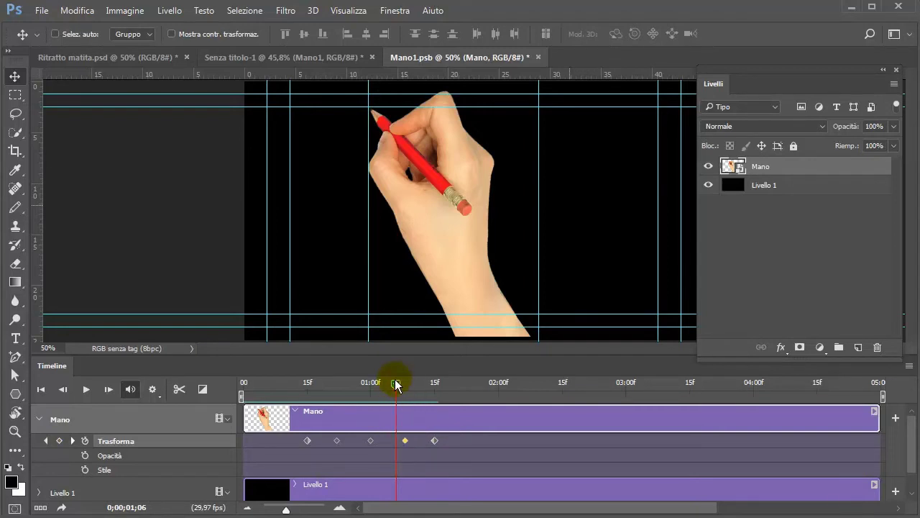
left_click_drag(405, 440, 401, 440)
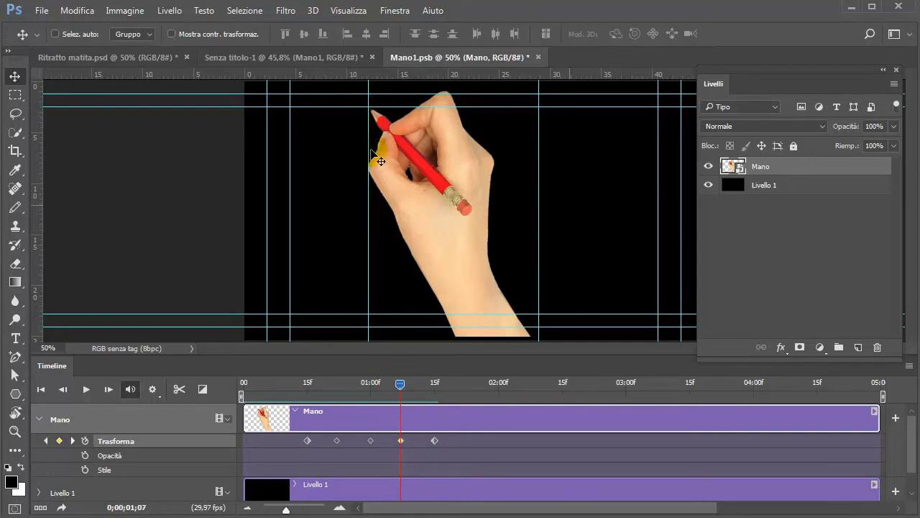
At 01:07, move the hand to the right side and preview to 01:16.
left_click(404, 135)
left_click_drag(412, 157, 575, 162)
left_click(723, 121)
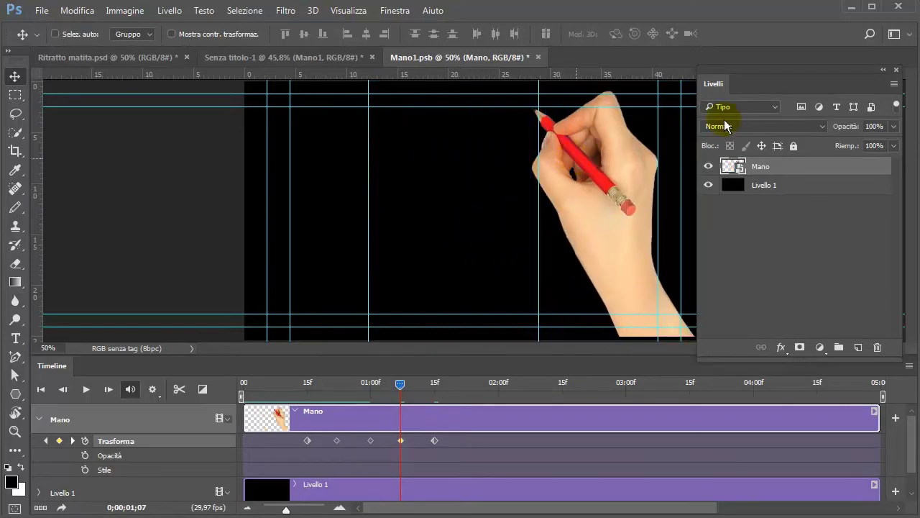
key("shift+Right")
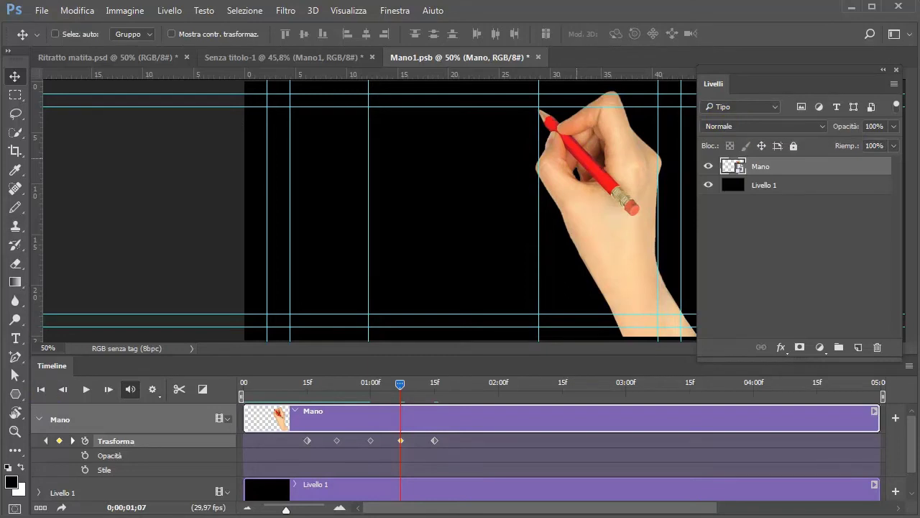
left_click_drag(401, 387, 465, 387)
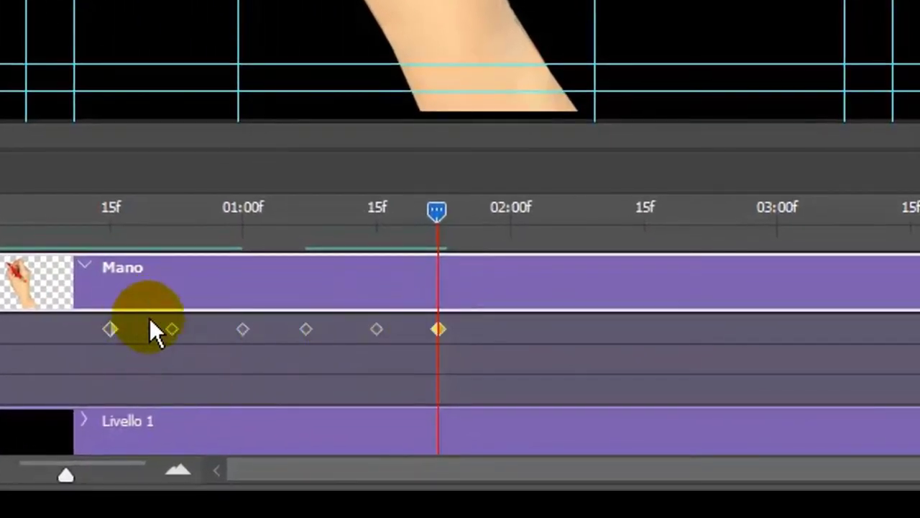
Copy the middle run of Trasforma keyframes, paste them after the playhead, and preview from 15f.
left_click_drag(150, 318, 400, 348)
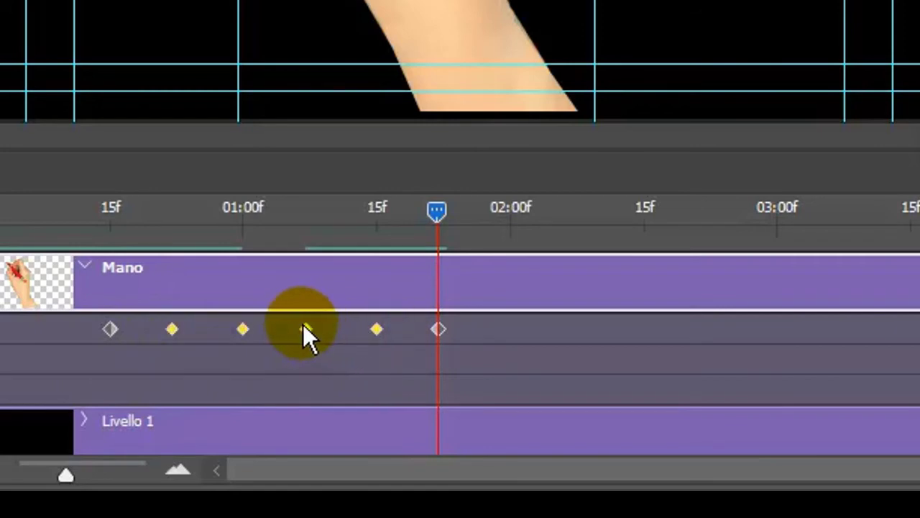
right_click(304, 328)
left_click(332, 377)
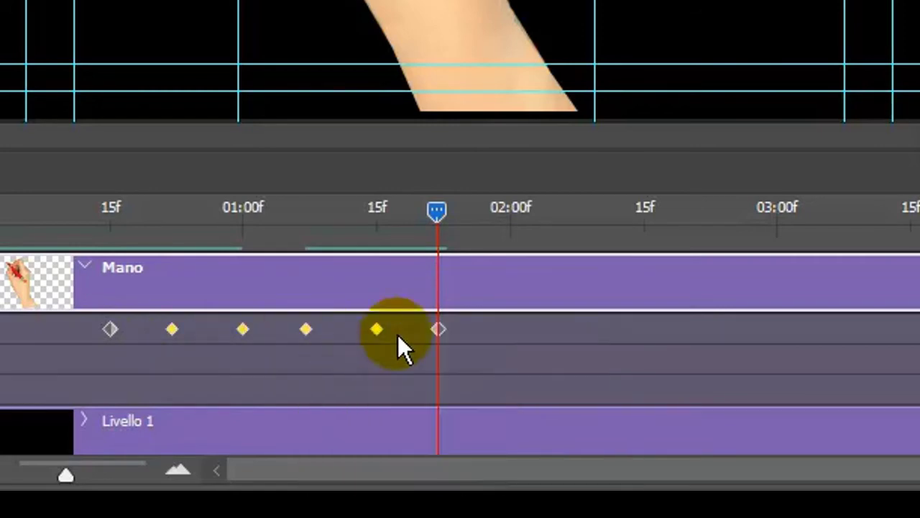
left_click(440, 327)
right_click(440, 327)
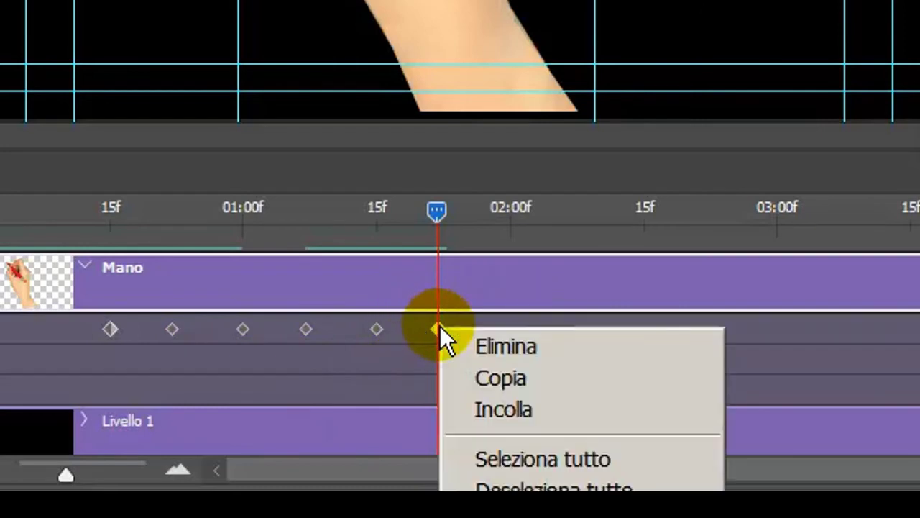
left_click(482, 410)
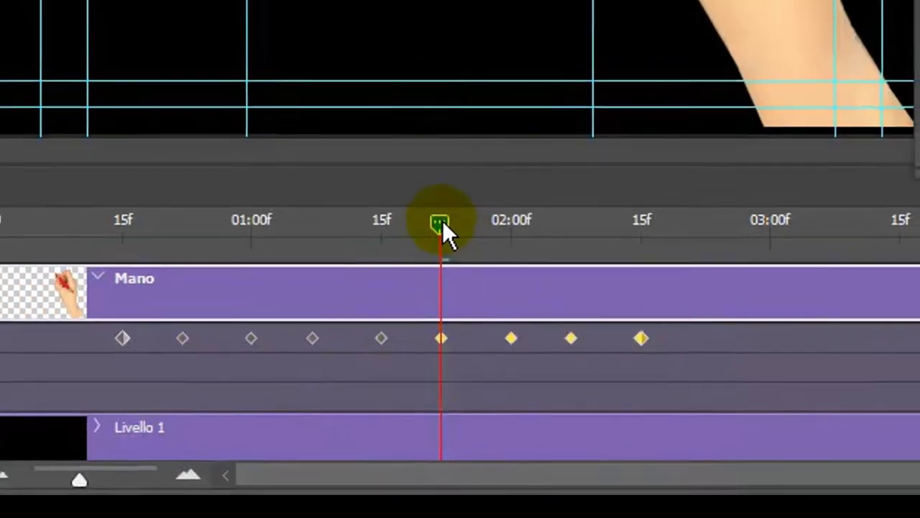
left_click_drag(439, 213, 111, 213)
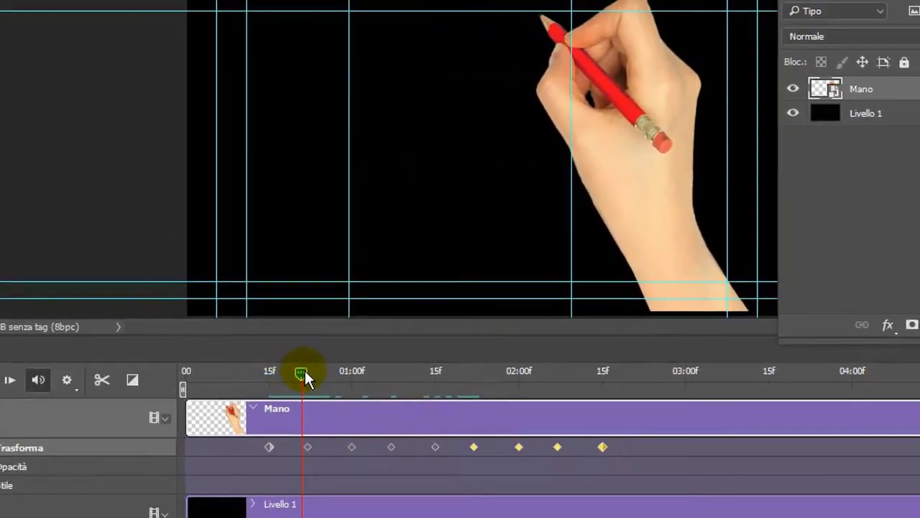
mouse_move(218, 318)
left_mouse_down()
mouse_move(348, 380)
mouse_move(533, 420)
mouse_move(599, 463)
left_mouse_up()
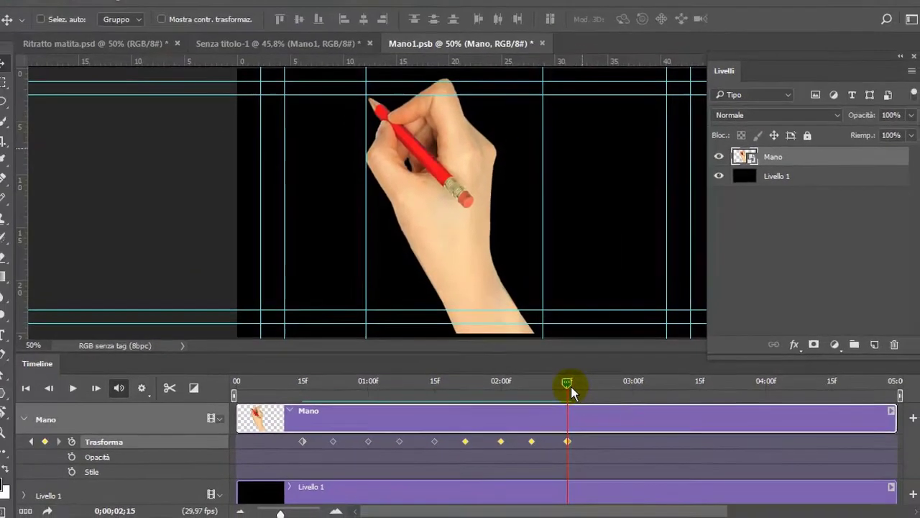
Copy the keyframe run again, paste it at 02:22, and preview the hand's motion.
left_click_drag(569, 388, 590, 399)
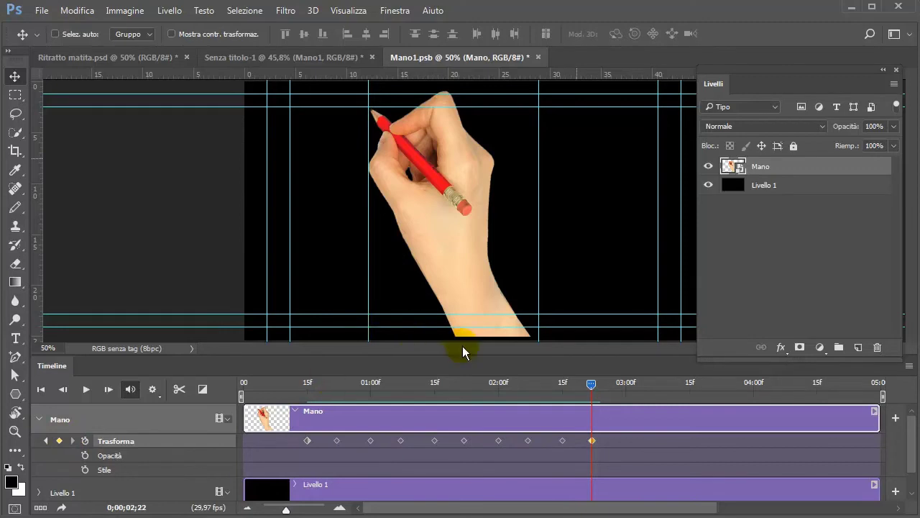
left_click_drag(325, 438, 351, 453)
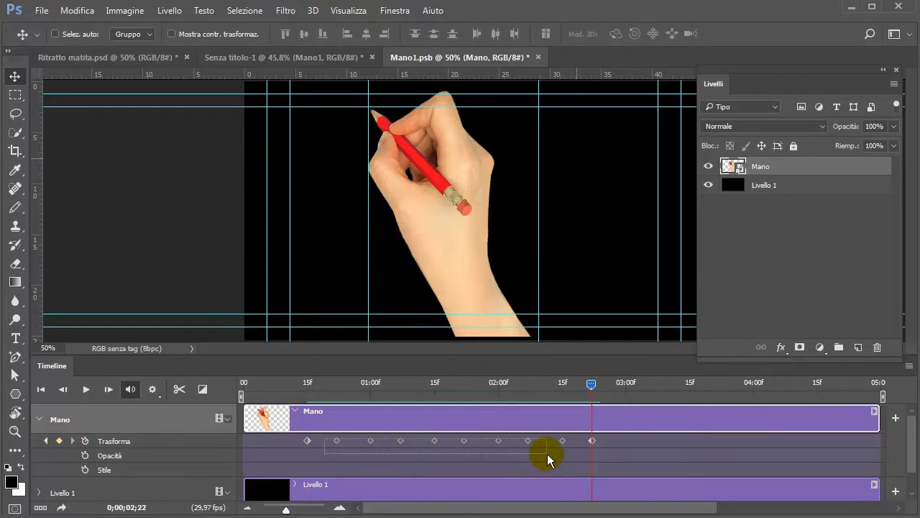
left_click_drag(524, 457, 541, 451)
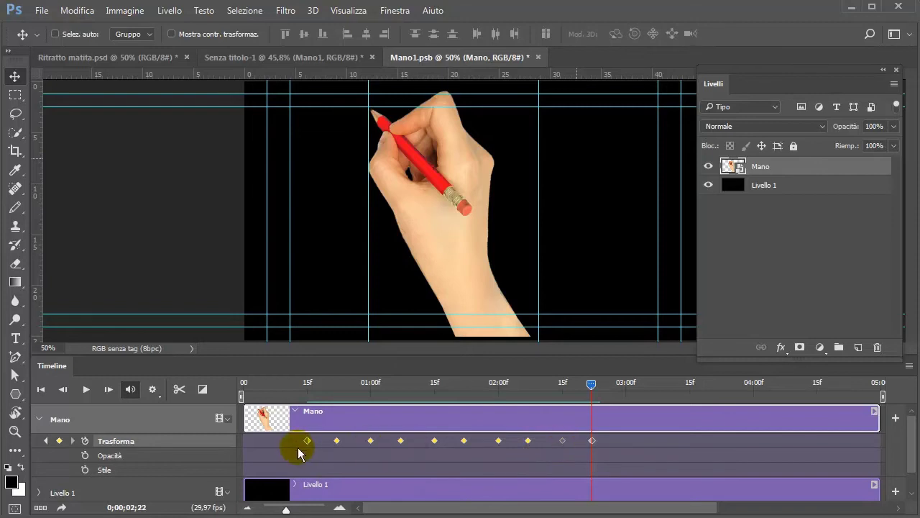
right_click(433, 440)
left_click(452, 465)
left_click(591, 441)
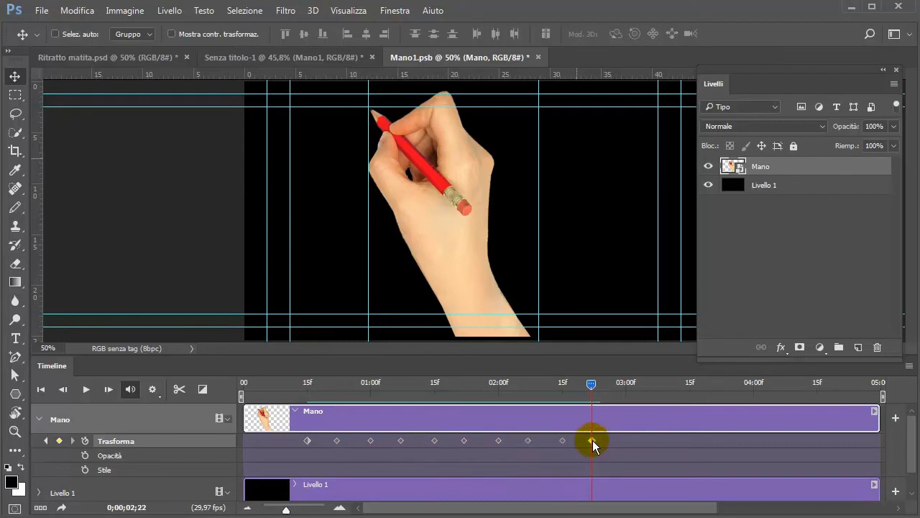
right_click(592, 441)
left_click(615, 480)
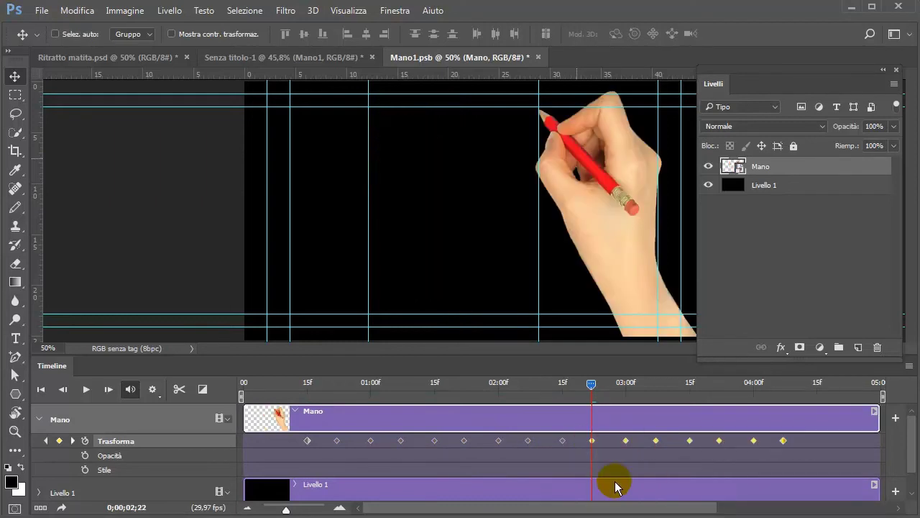
mouse_move(591, 388)
left_mouse_down()
mouse_move(263, 390)
mouse_move(718, 394)
mouse_move(784, 404)
left_mouse_up()
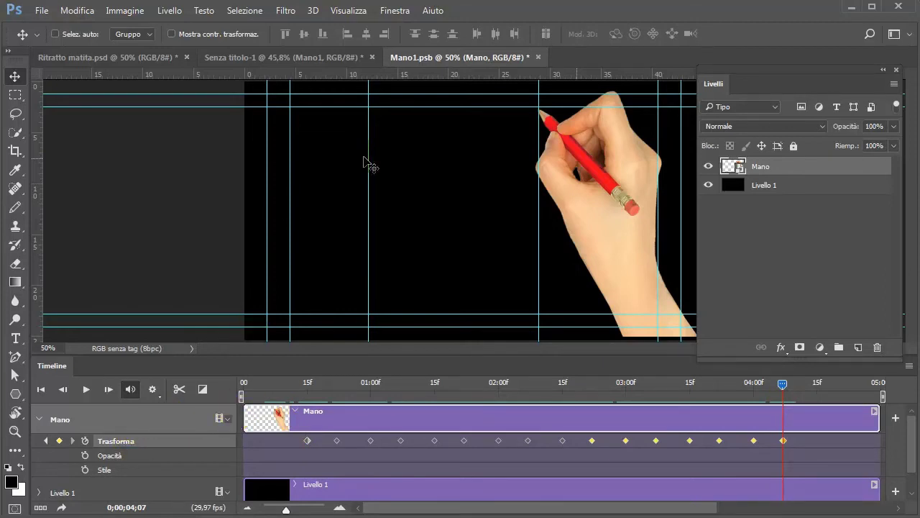
Set Livello 1's opacity to 0%.
left_click(795, 186)
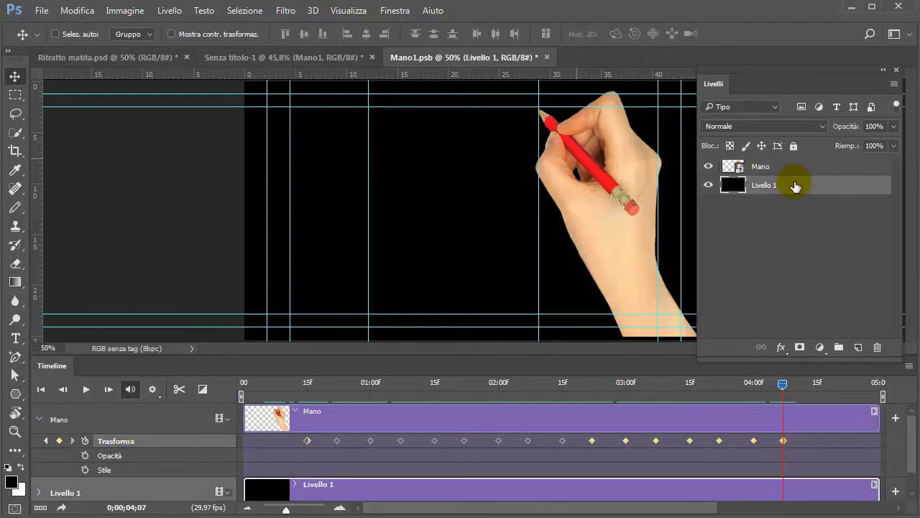
left_click(895, 127)
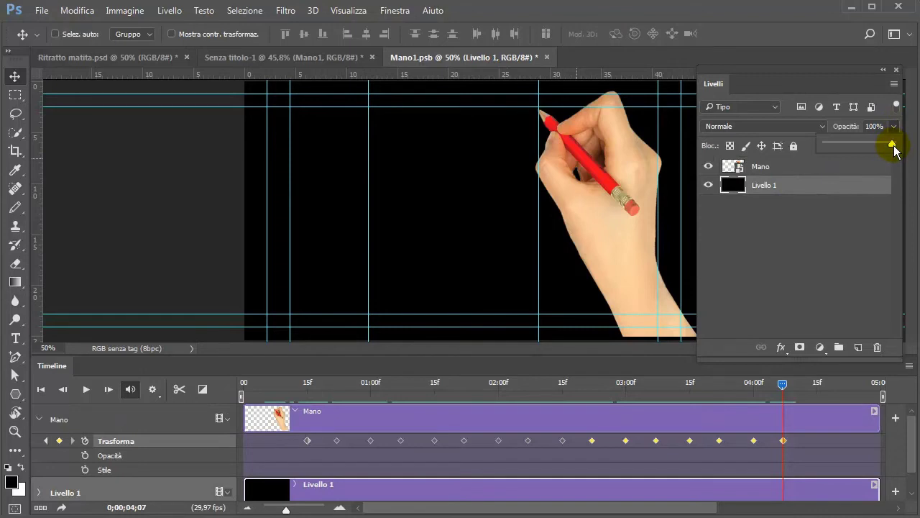
left_click_drag(895, 148, 812, 153)
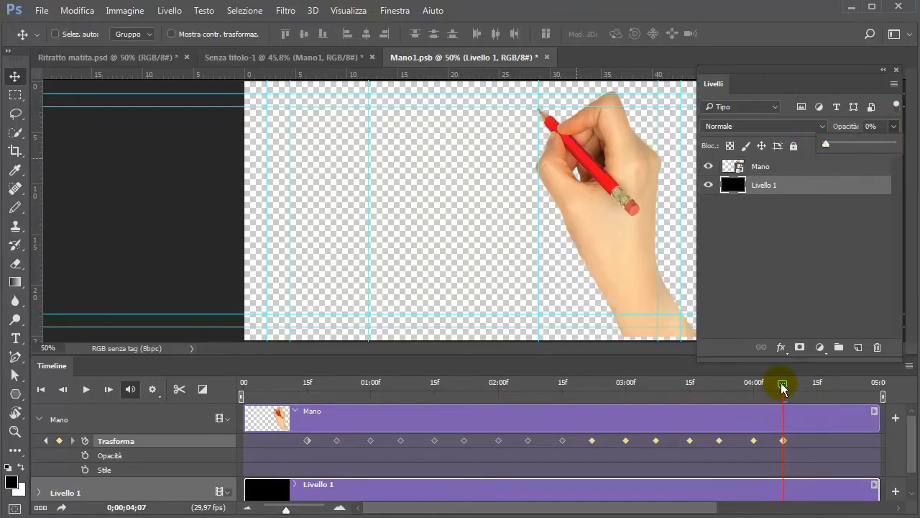
Return the playhead to frame 0, then save and close Mano1.psb.
left_click_drag(783, 389, 231, 412)
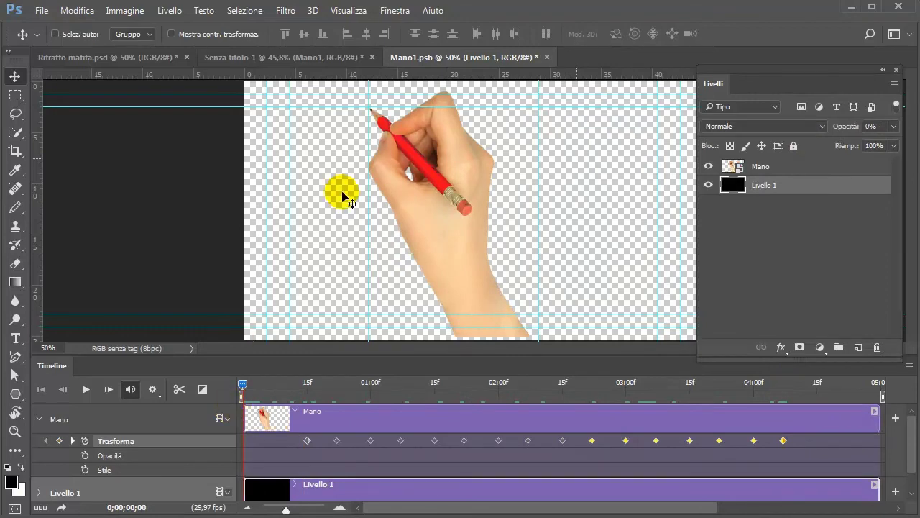
left_click(548, 57)
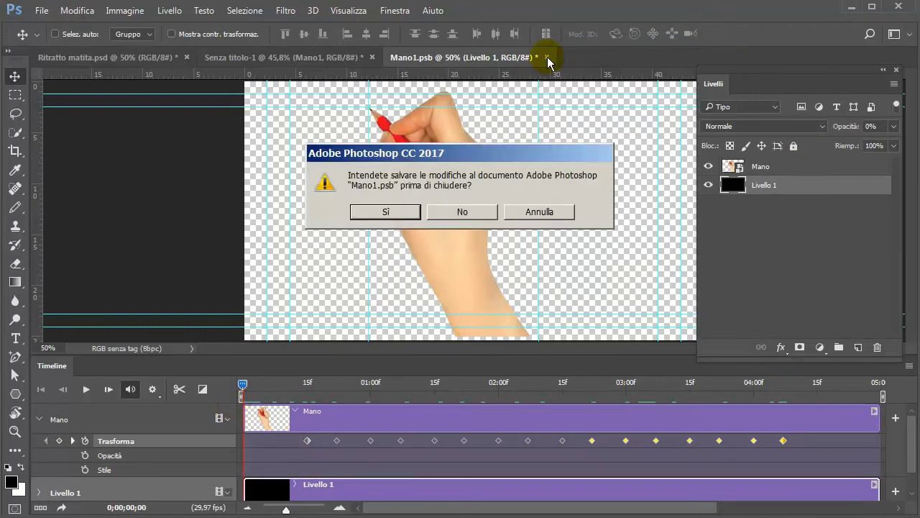
left_click(370, 215)
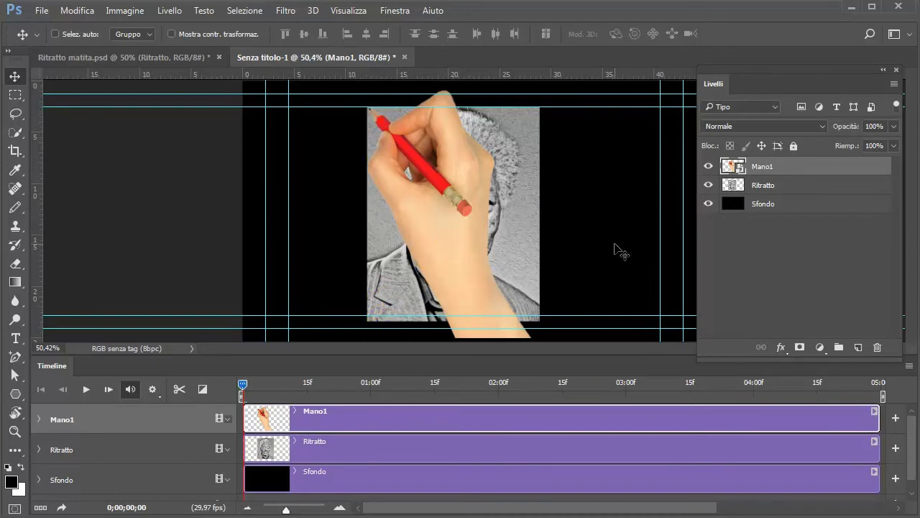
Animate Mano1's Trasforma property with keyframes at frame 0 and about 14f.
left_click(39, 420)
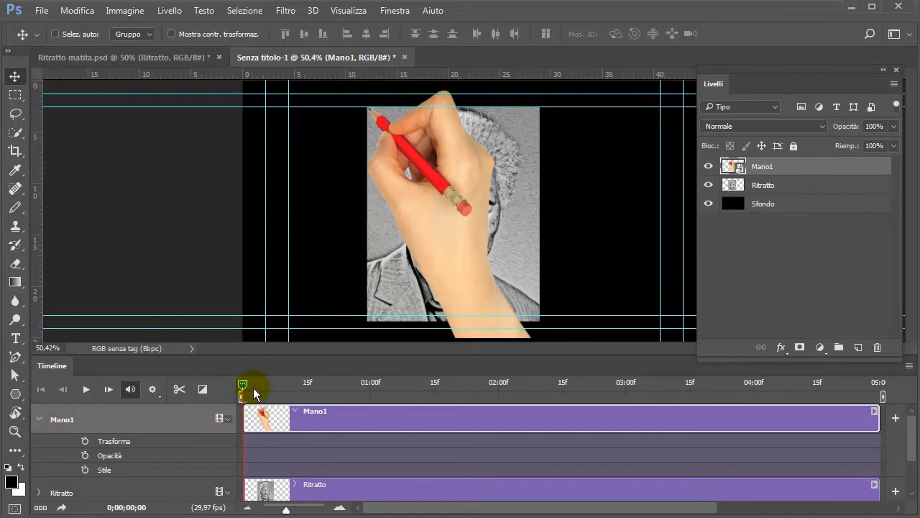
left_click(85, 441)
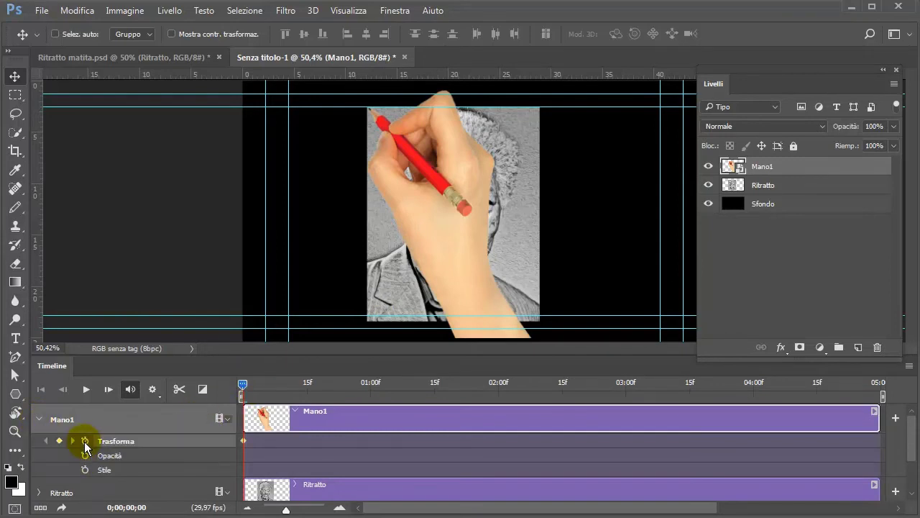
left_click_drag(244, 388, 306, 387)
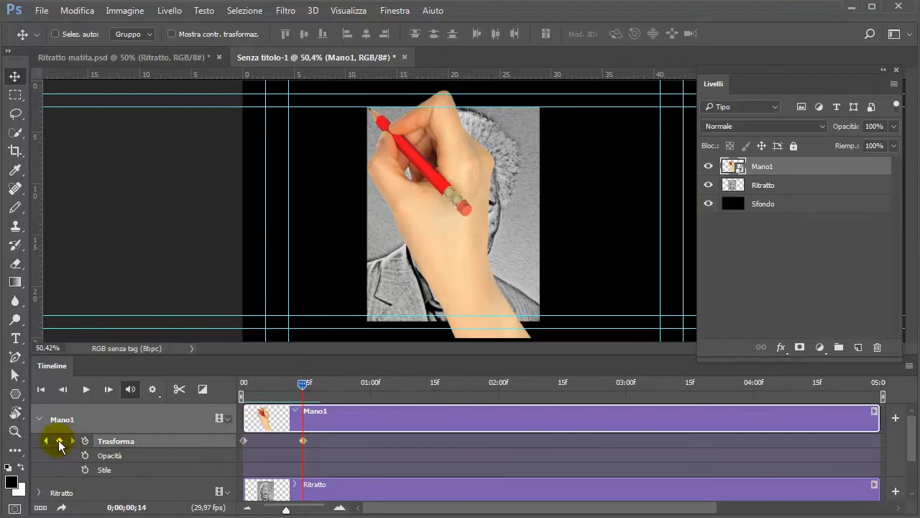
left_click(245, 441)
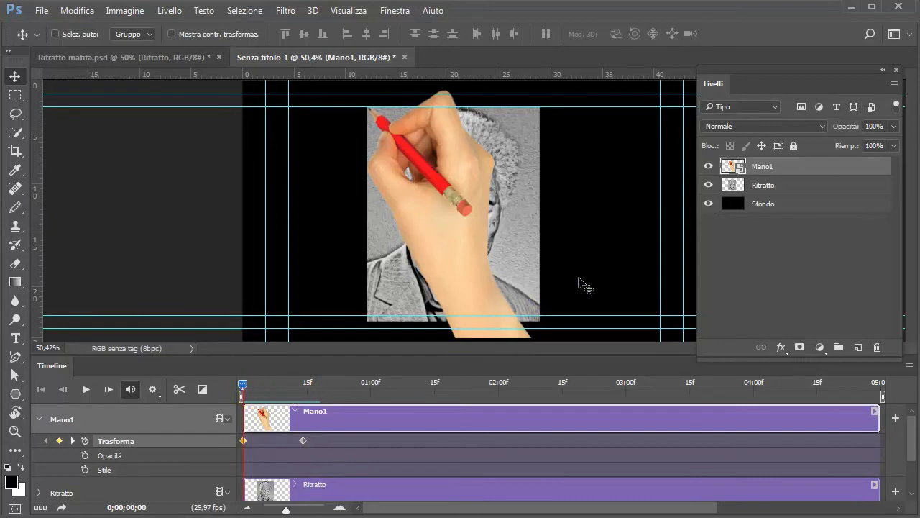
At frame 0, move the hand down below the portrait and preview the animation.
left_click_drag(464, 209, 451, 340)
scroll(467, 210, "down", 3)
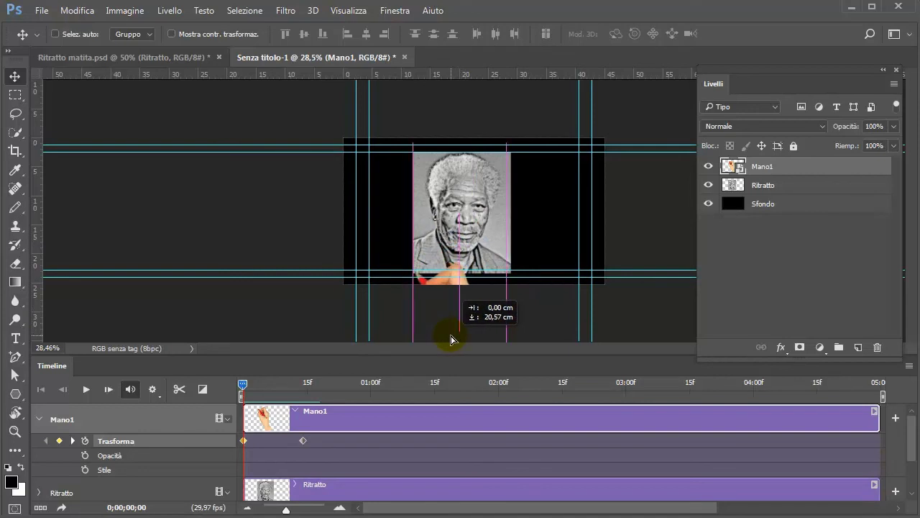
left_click_drag(452, 339, 452, 339)
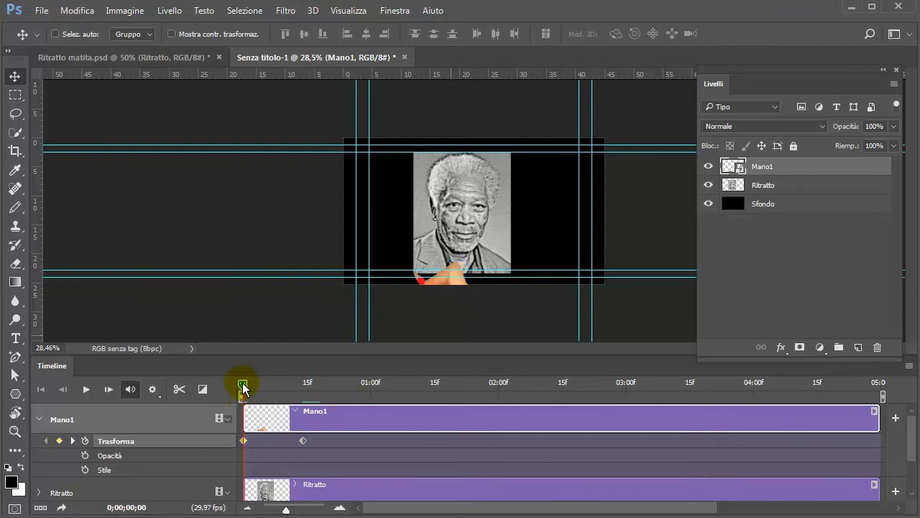
left_click_drag(243, 388, 304, 389)
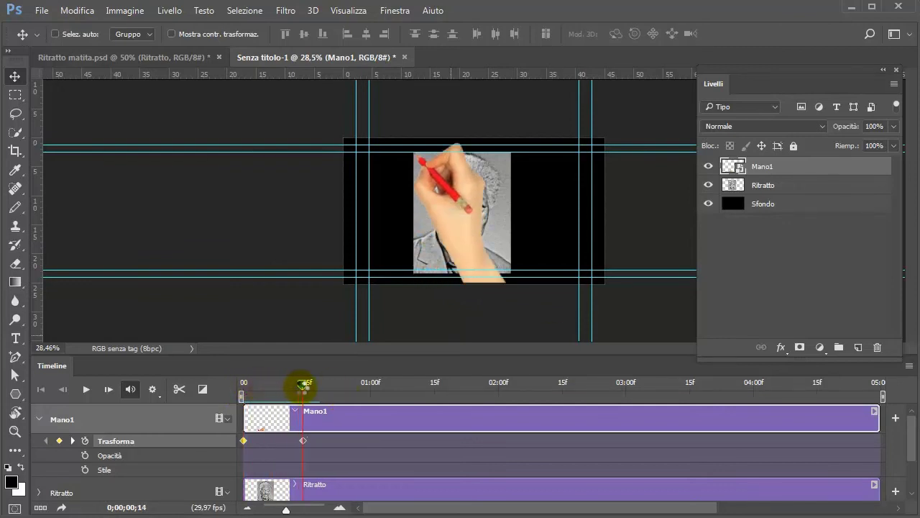
mouse_move(304, 388)
left_mouse_down()
mouse_move(796, 395)
mouse_move(783, 394)
left_mouse_up()
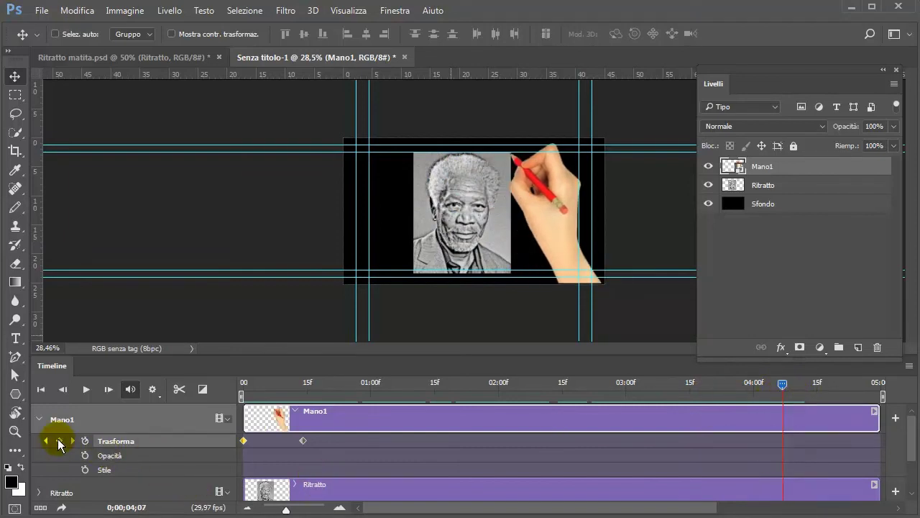
Add a Trasforma keyframe at 04:07 with the hand dragged down out of frame.
left_click(59, 440)
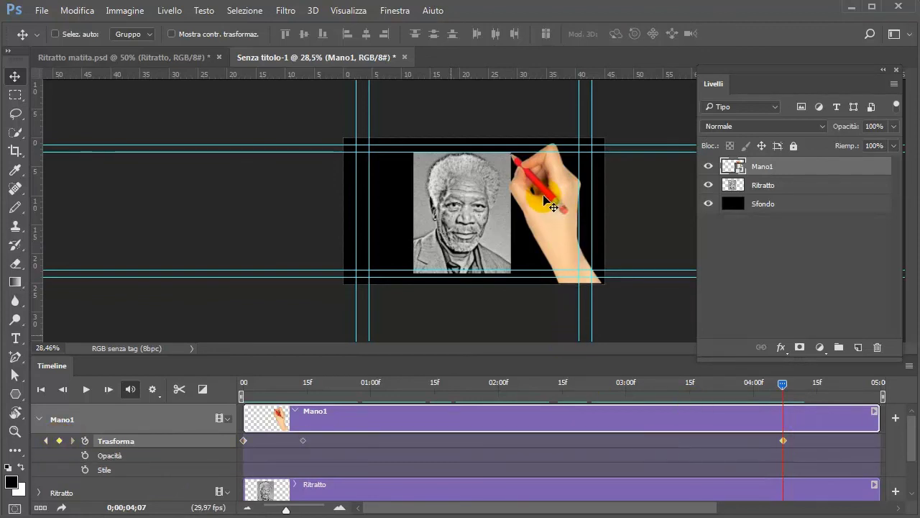
left_click_drag(552, 207, 544, 322)
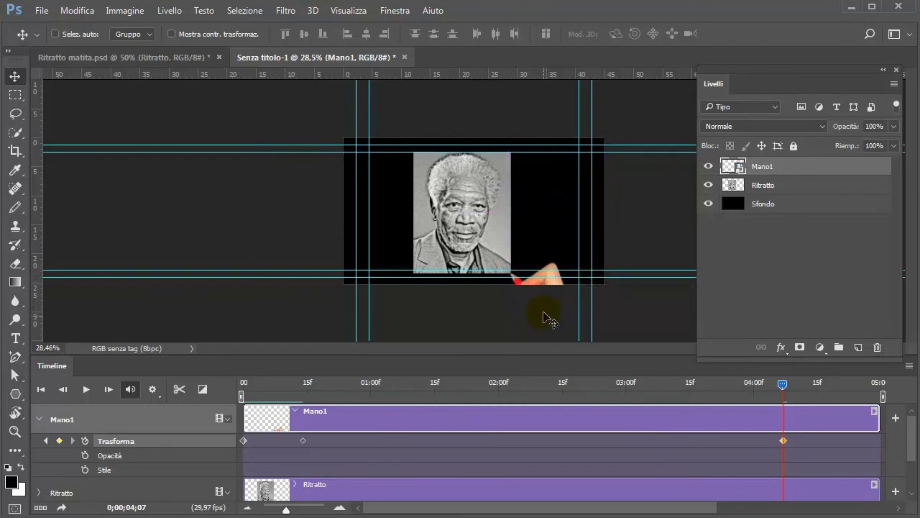
left_click_drag(784, 387, 242, 394)
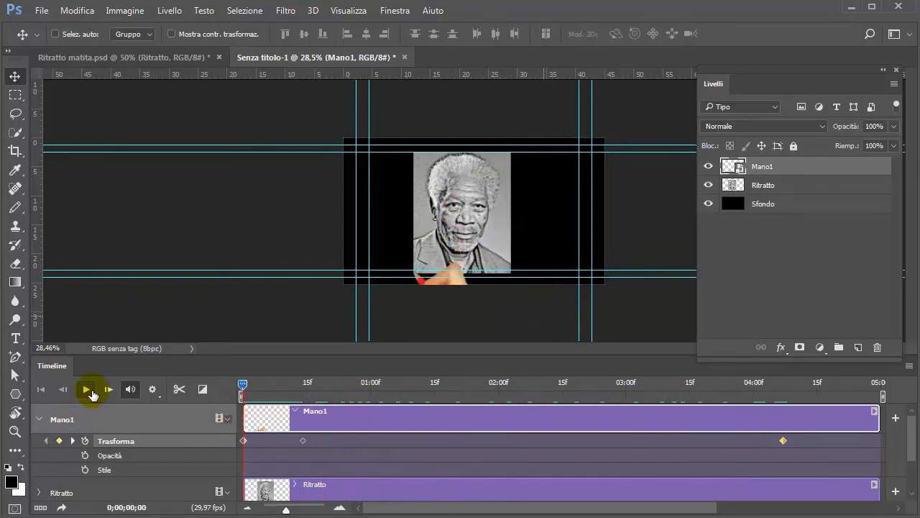
left_click(87, 390)
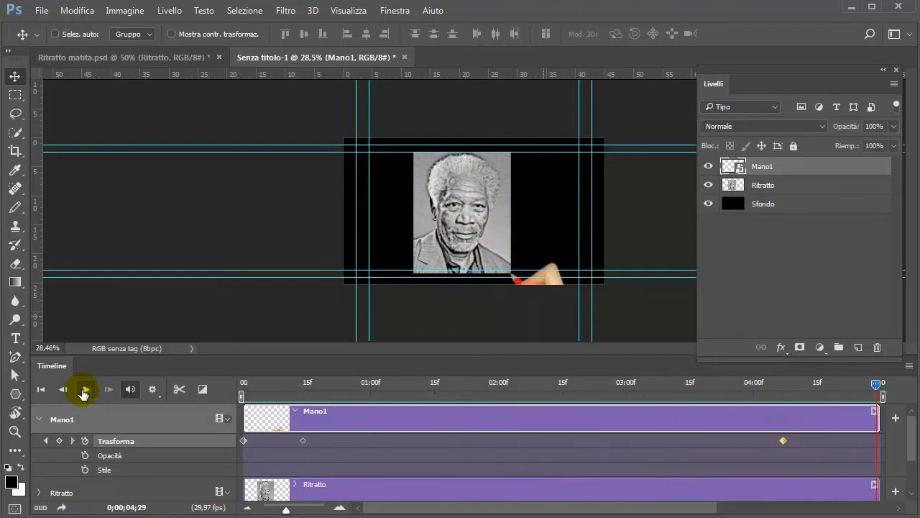
scroll(578, 306, "up", 1)
scroll(582, 310, "up", 2)
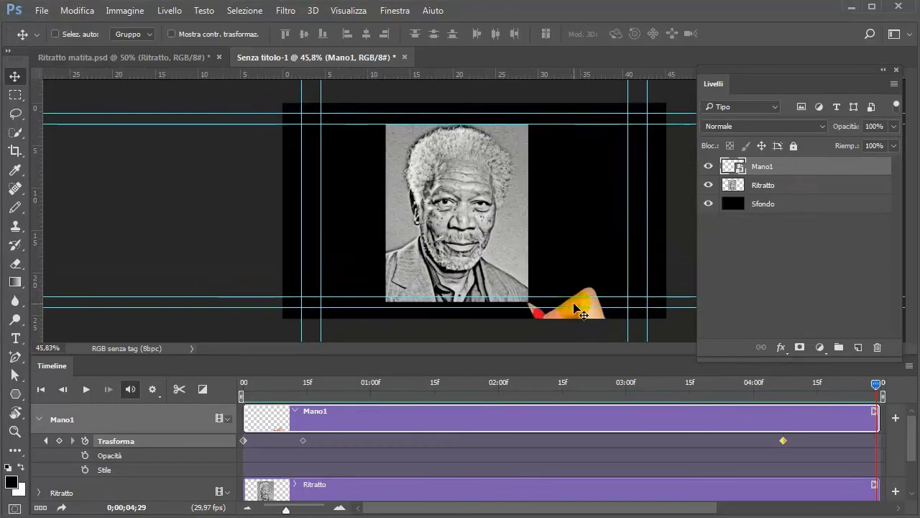
scroll(582, 314, "up", 1)
scroll(582, 314, "up", 1)
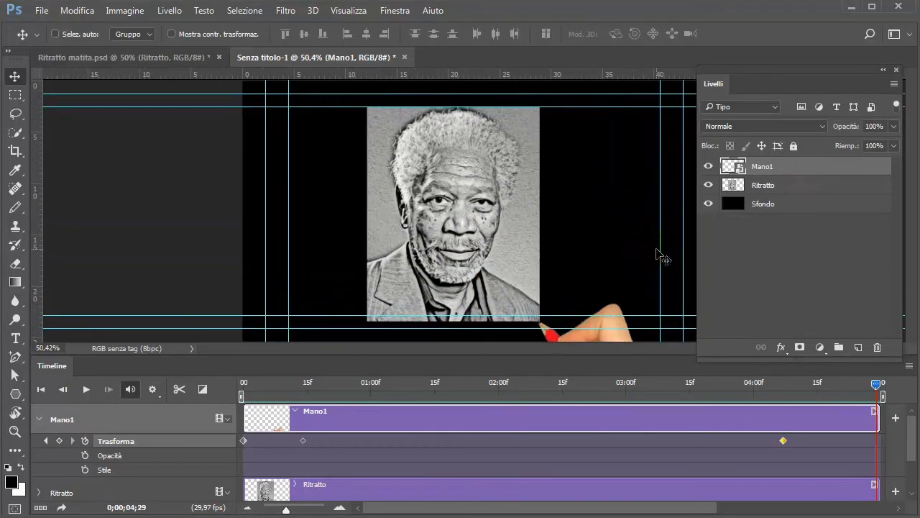
left_click(789, 169)
Convert the Ritratto layer into a smart object.
left_click(788, 184)
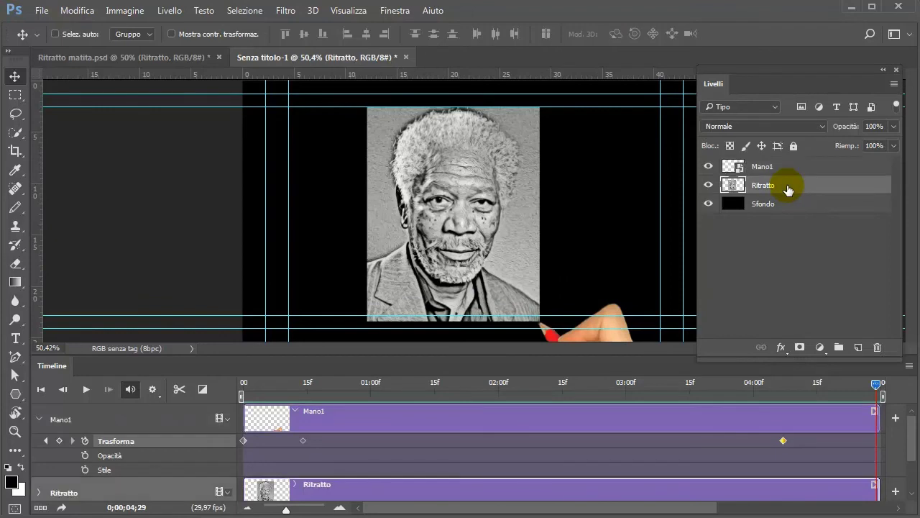
left_click(733, 166)
left_click(732, 183)
right_click(796, 182)
left_click(836, 282)
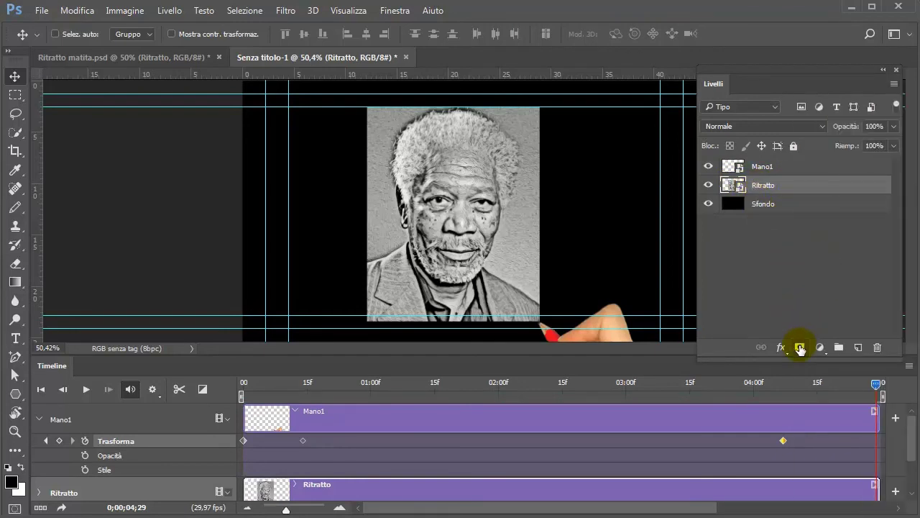
Add a black-filled layer mask to Ritratto, return to frame 0, and target the mask.
left_click(801, 348)
left_click(769, 186)
key("alt+BackSpace")
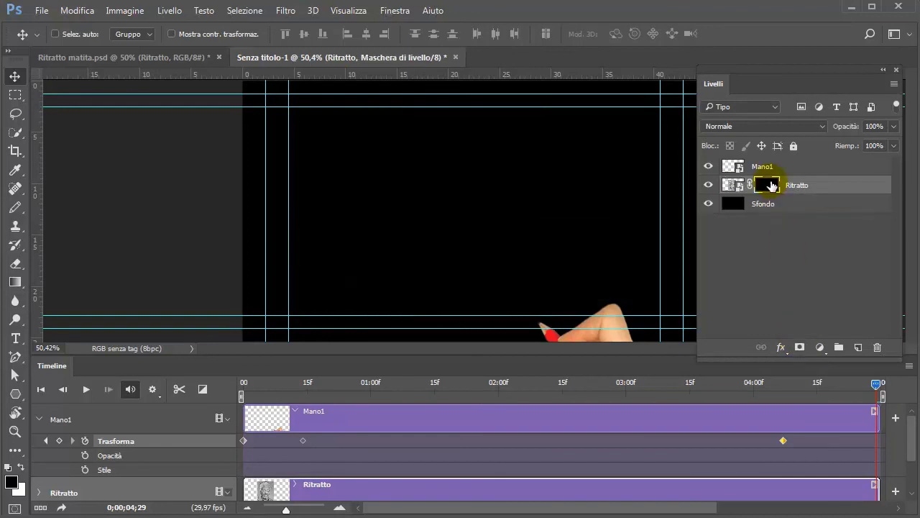
left_click(868, 384)
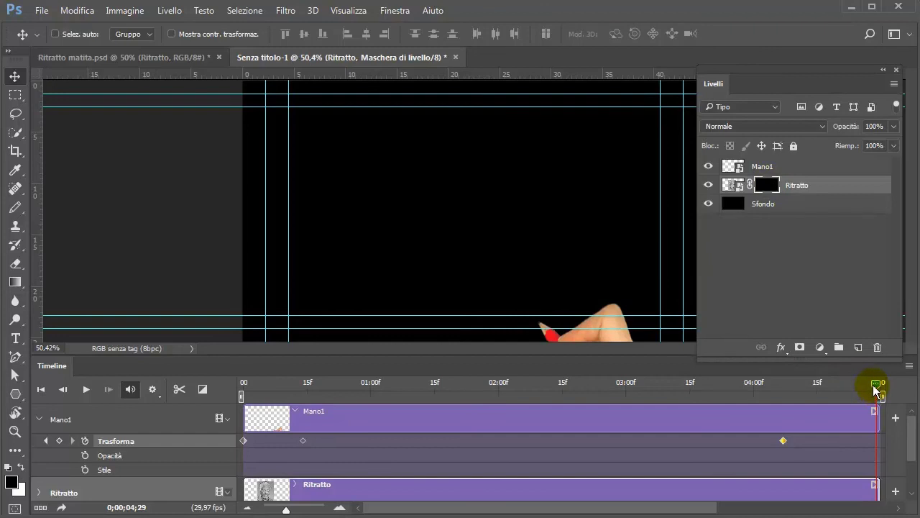
left_click_drag(746, 384, 243, 384)
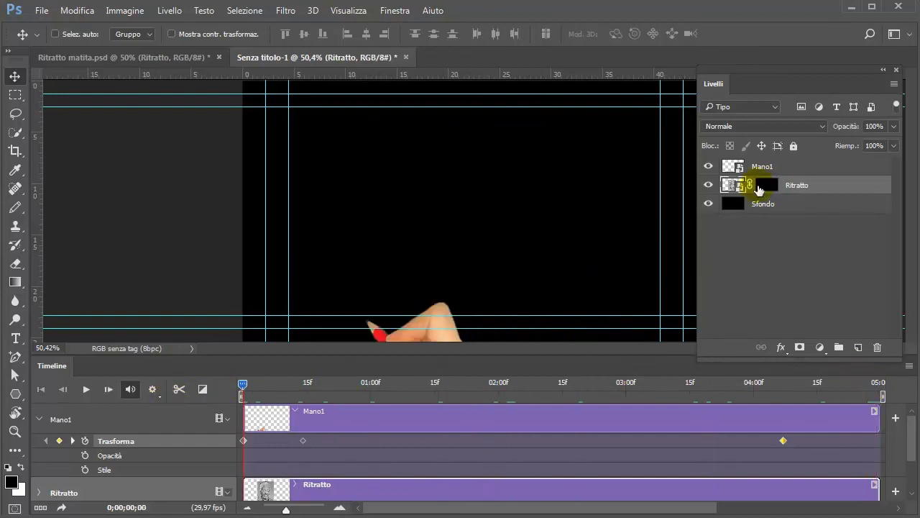
left_click(740, 185)
left_click(766, 189)
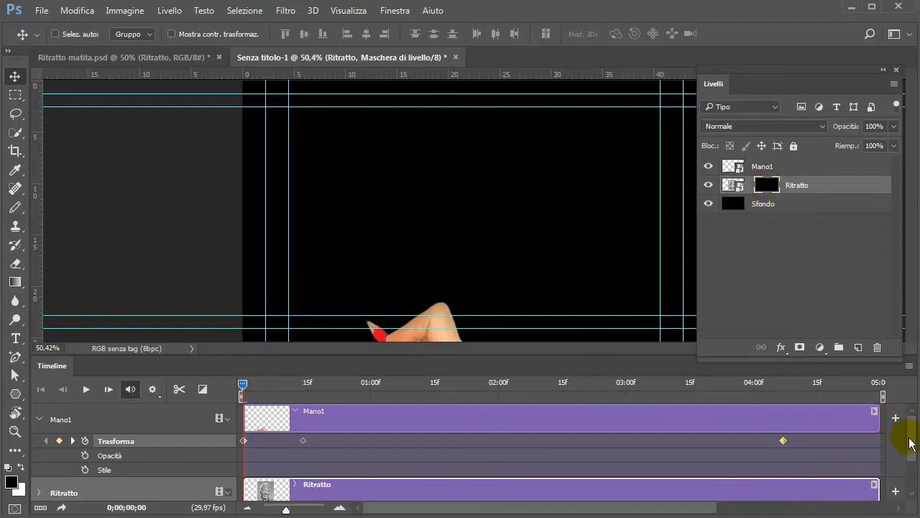
Expand the Ritratto track and start Layer Mask Position keyframing at frame 0.
scroll(897, 438, "down", 2)
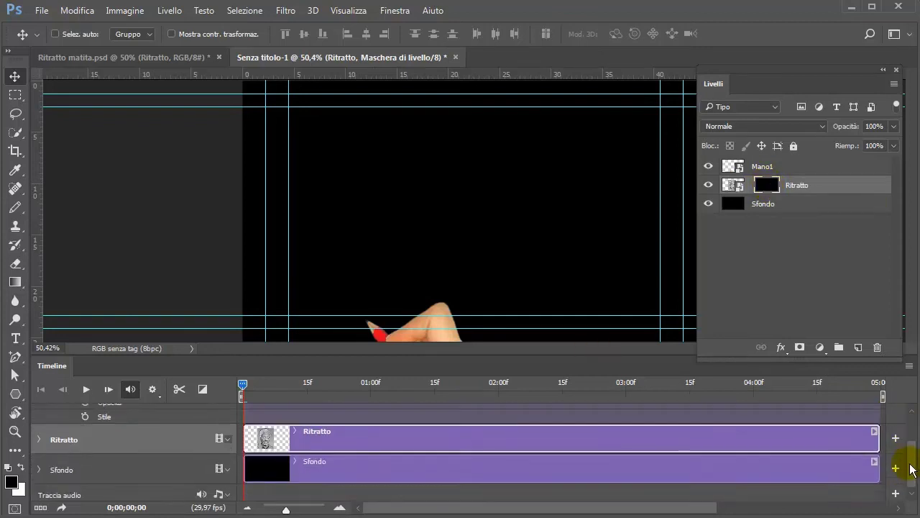
left_click(38, 436)
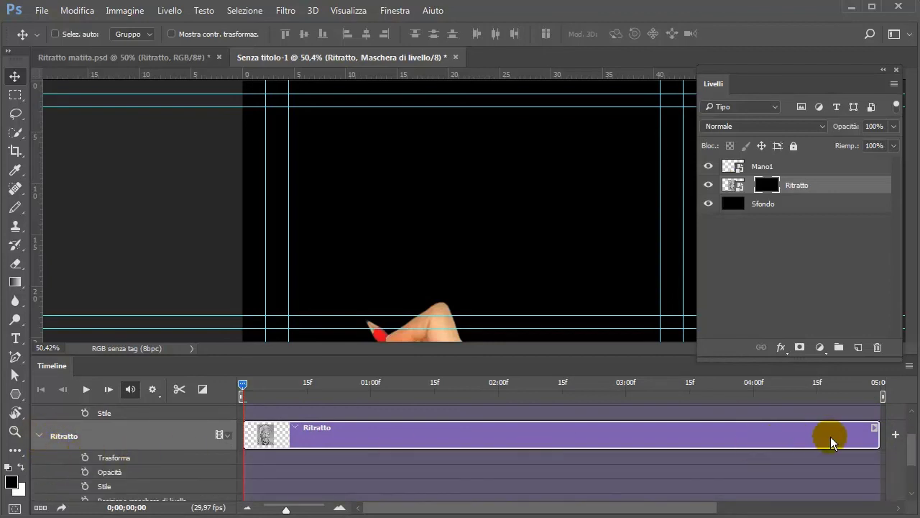
scroll(909, 474, "down", 3)
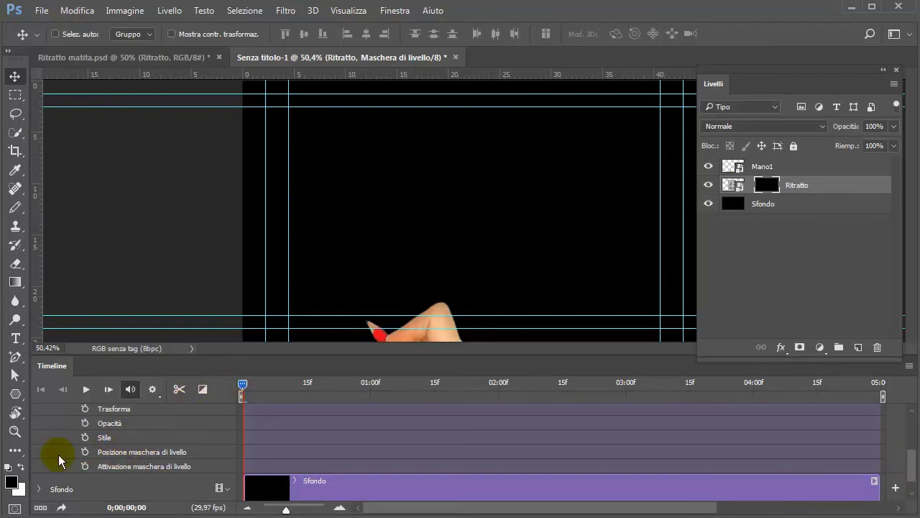
left_click(84, 453)
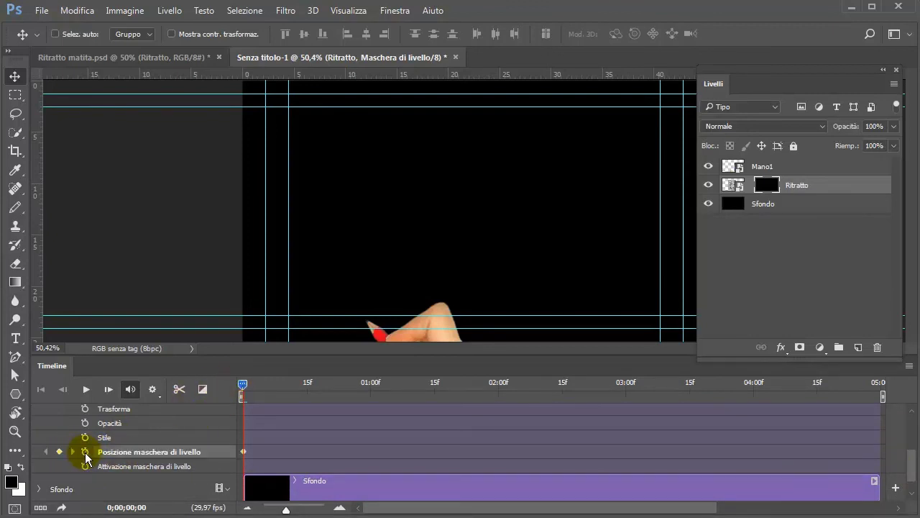
left_click(243, 384)
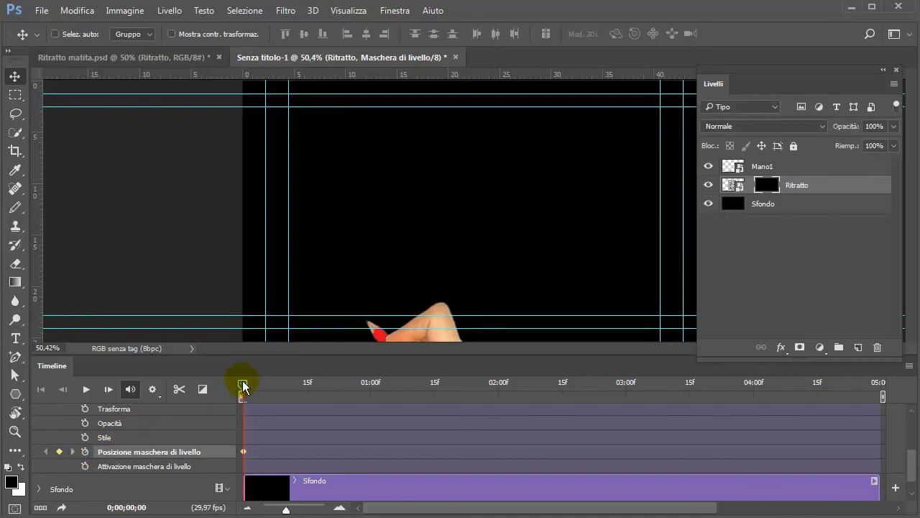
Add a Layer Mask Position keyframe at 04;07.
left_click_drag(243, 386, 305, 391)
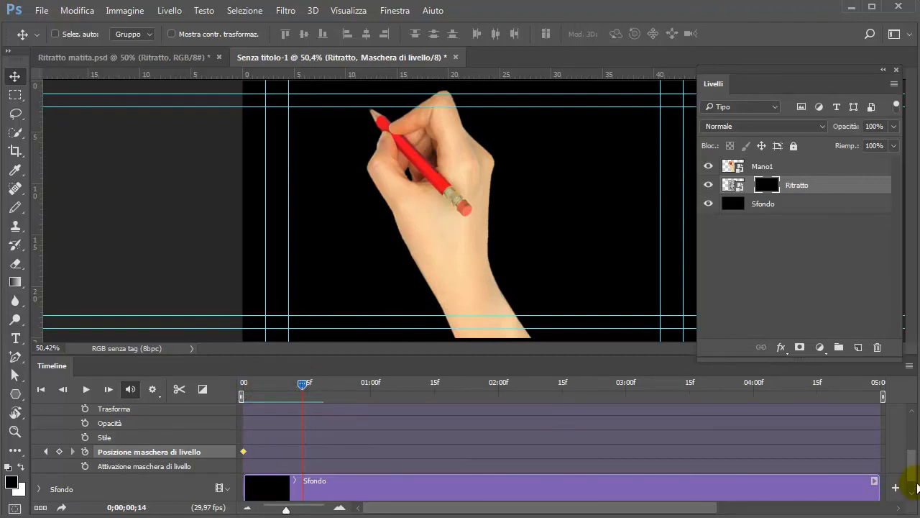
left_click_drag(911, 481, 910, 433)
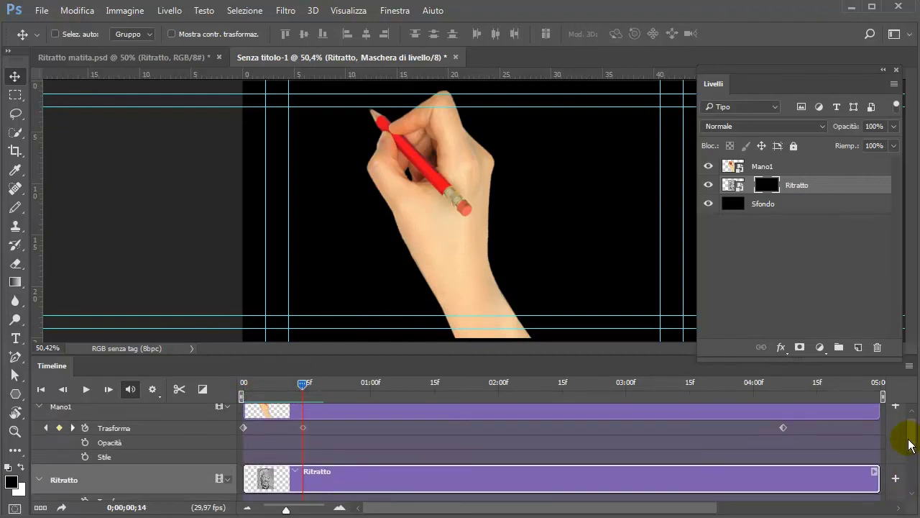
left_click_drag(306, 388, 783, 406)
left_click(785, 412)
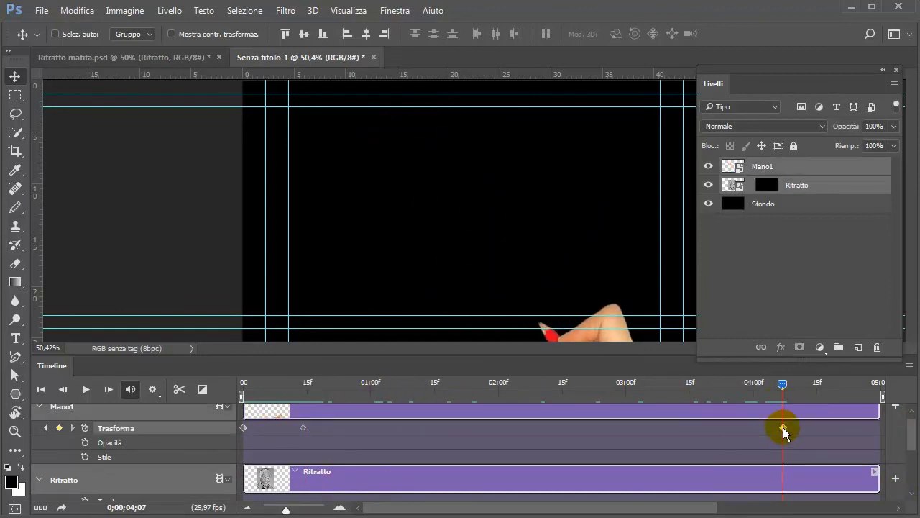
left_click_drag(911, 431, 912, 464)
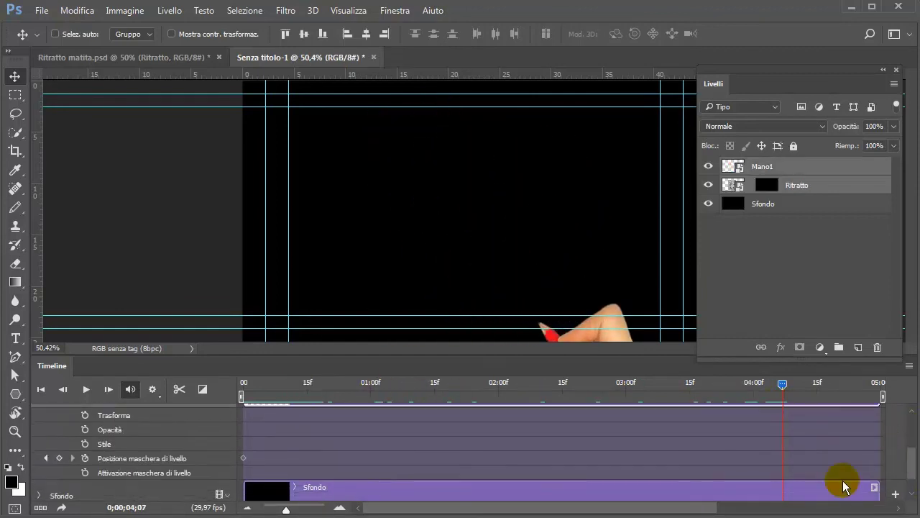
left_click(60, 456)
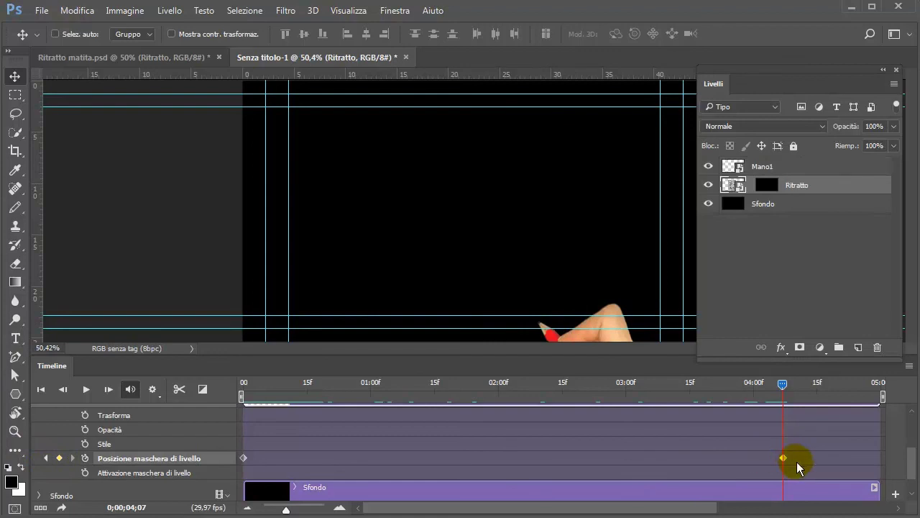
At 04;07, slide the mask down to reveal the whole portrait, then return to start.
left_click(767, 185)
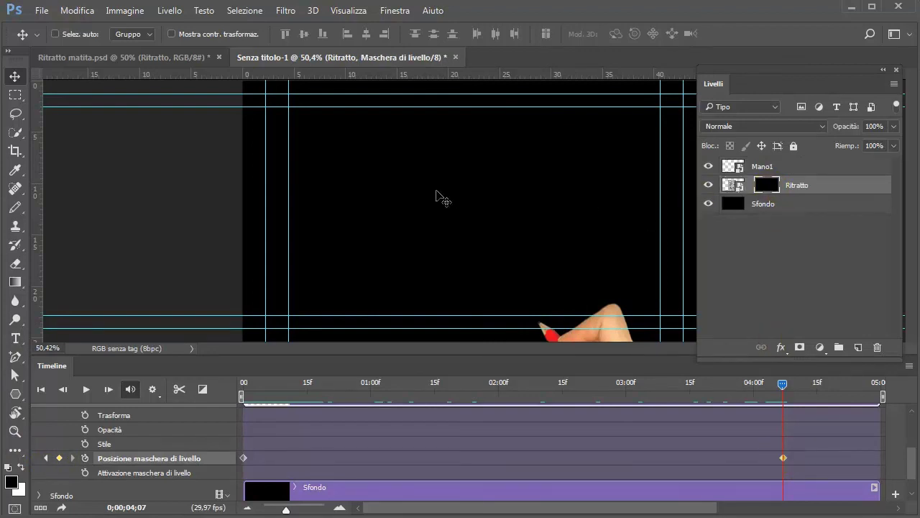
left_click_drag(435, 190, 437, 261)
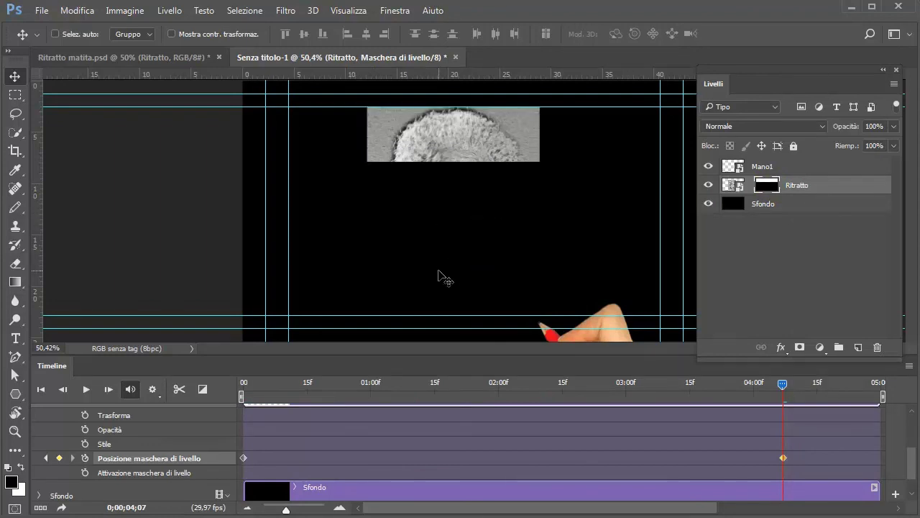
scroll(438, 265, "down", 1)
scroll(444, 268, "down", 1)
left_click_drag(461, 201, 456, 317)
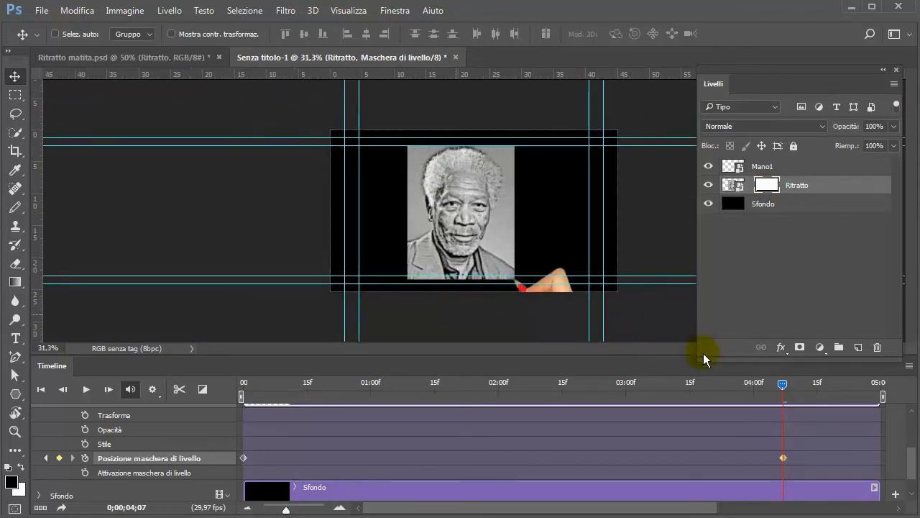
left_click_drag(782, 383, 205, 384)
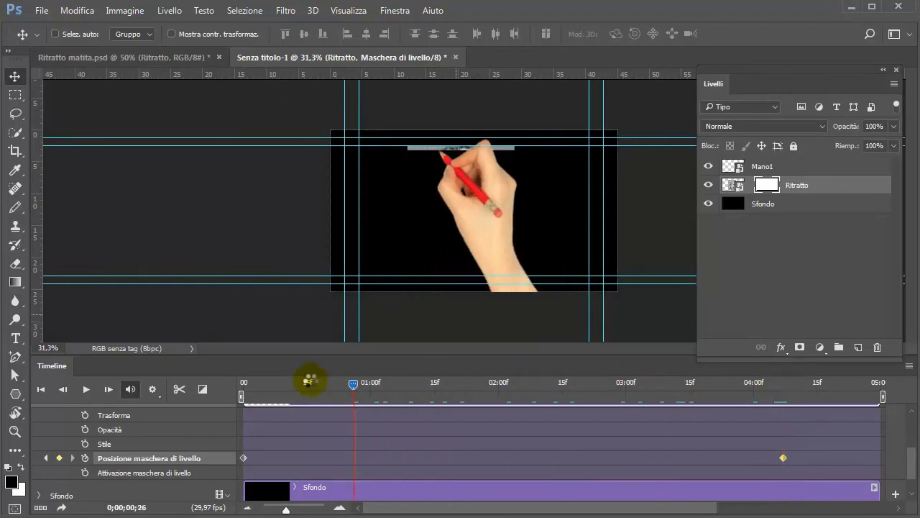
Play the animation to check the portrait reveal.
scroll(332, 275, "up", 1)
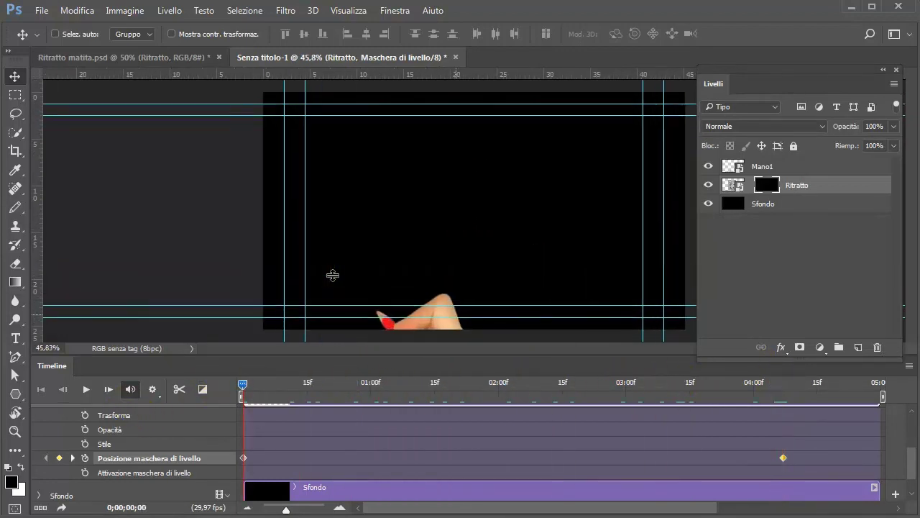
scroll(333, 274, "up", 1)
scroll(332, 275, "down", 1)
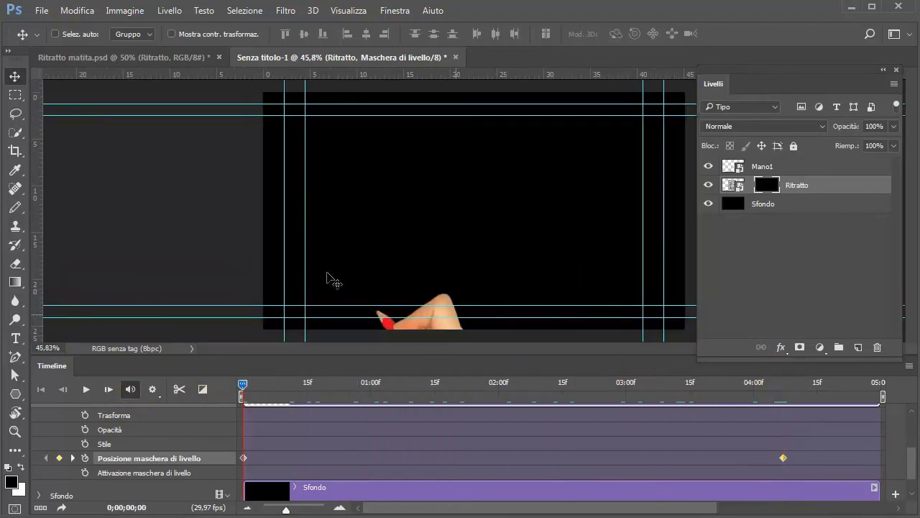
left_click(85, 390)
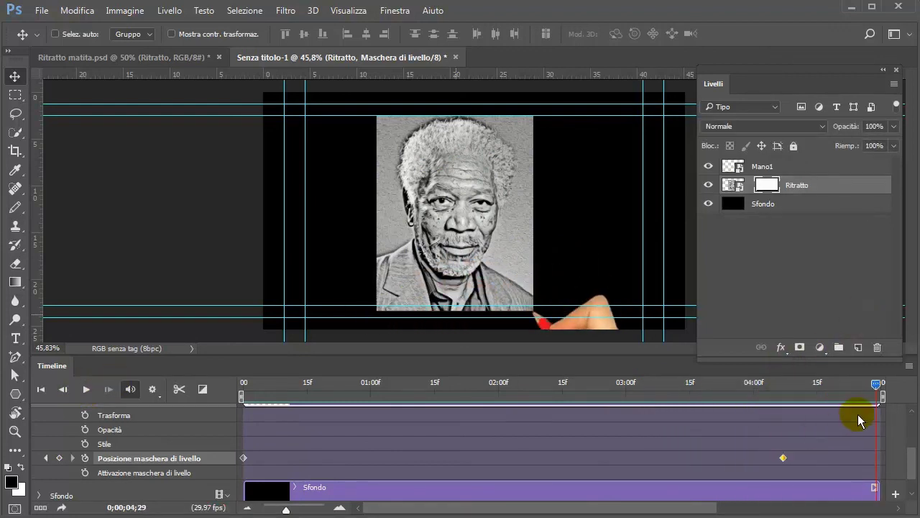
left_click(782, 457)
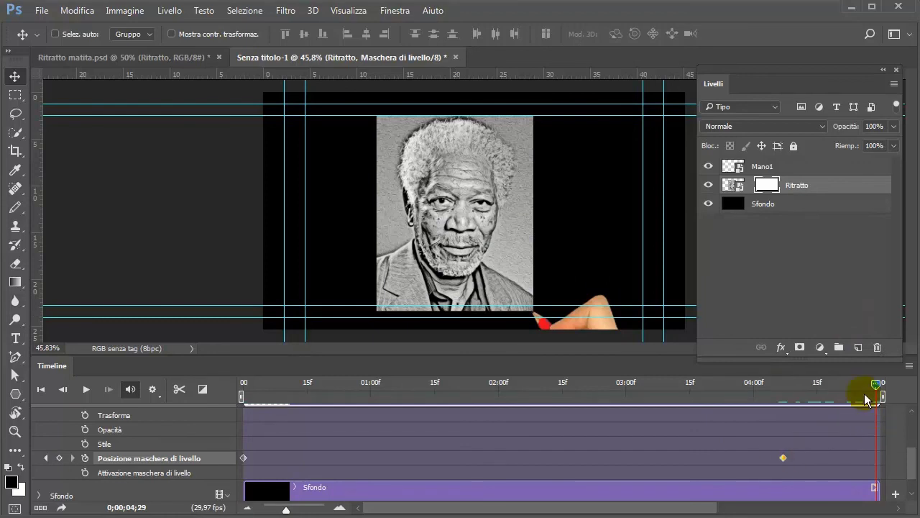
Move the final mask-position keyframe to 04;11 and play the animation again.
mouse_move(880, 383)
left_mouse_down()
mouse_move(636, 407)
mouse_move(703, 414)
left_mouse_up()
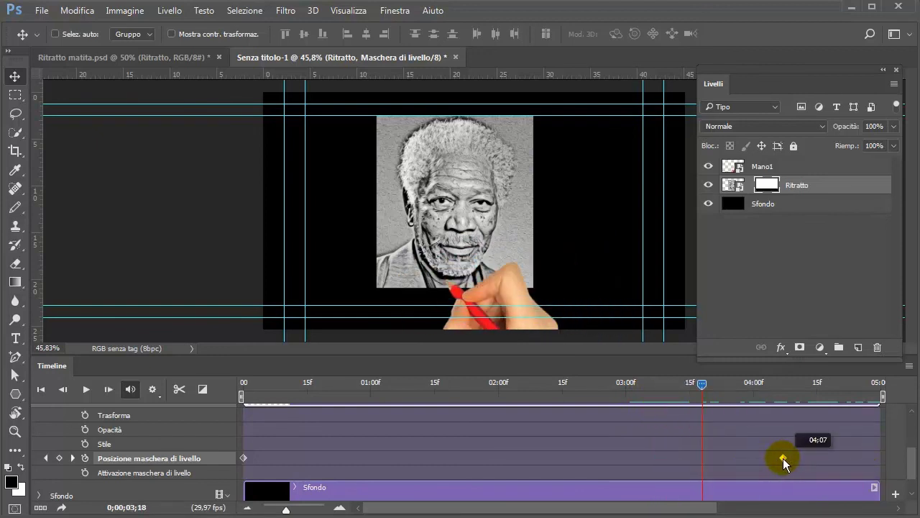
left_click_drag(783, 458, 798, 459)
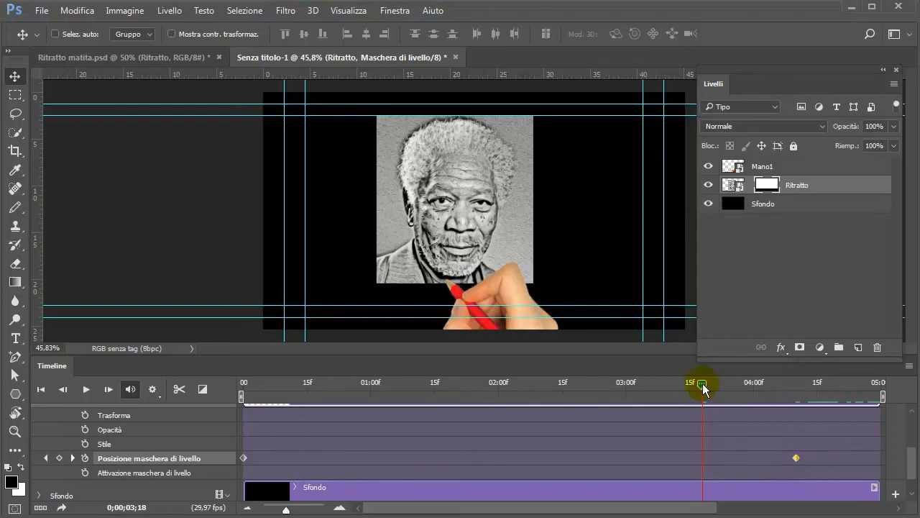
mouse_move(702, 383)
left_mouse_down()
mouse_move(820, 390)
mouse_move(239, 413)
left_mouse_up()
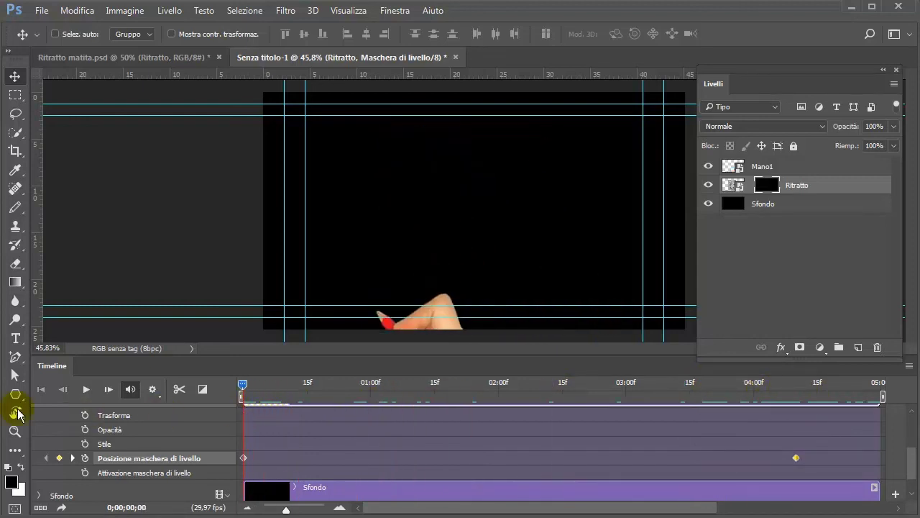
left_click(85, 391)
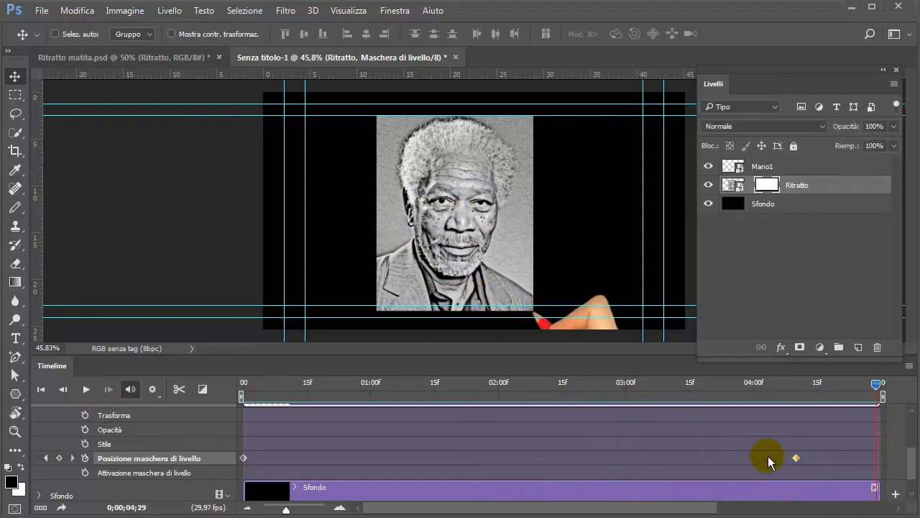
Shift the last mask-position keyframe slightly later to about 04;12 and play the animation.
left_click_drag(796, 457, 804, 458)
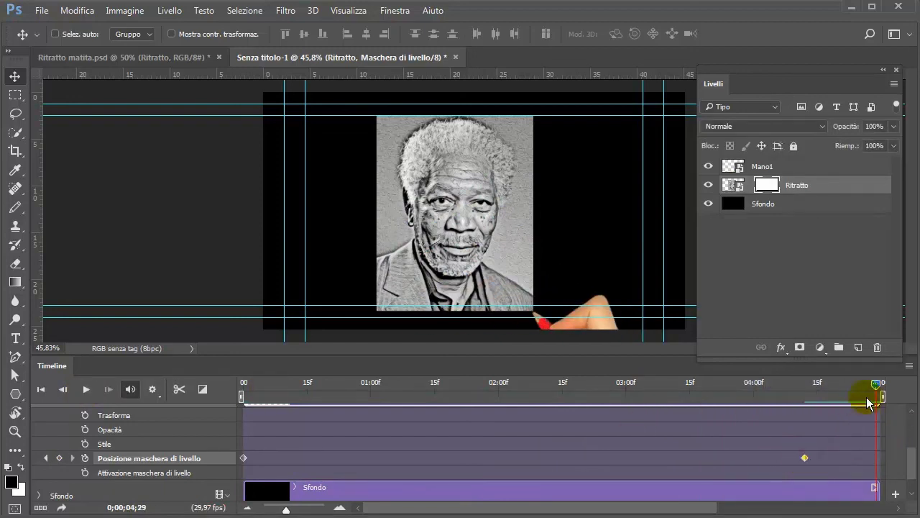
left_click_drag(876, 388, 239, 443)
left_click(86, 389)
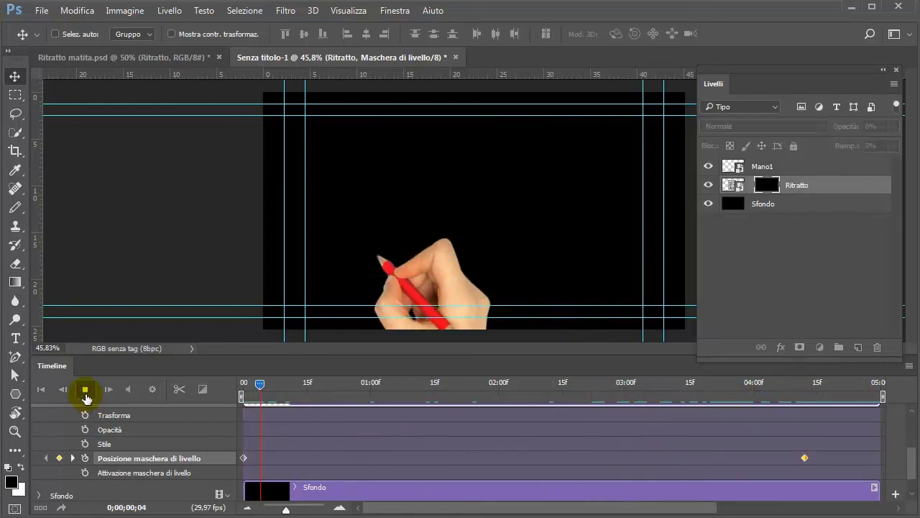